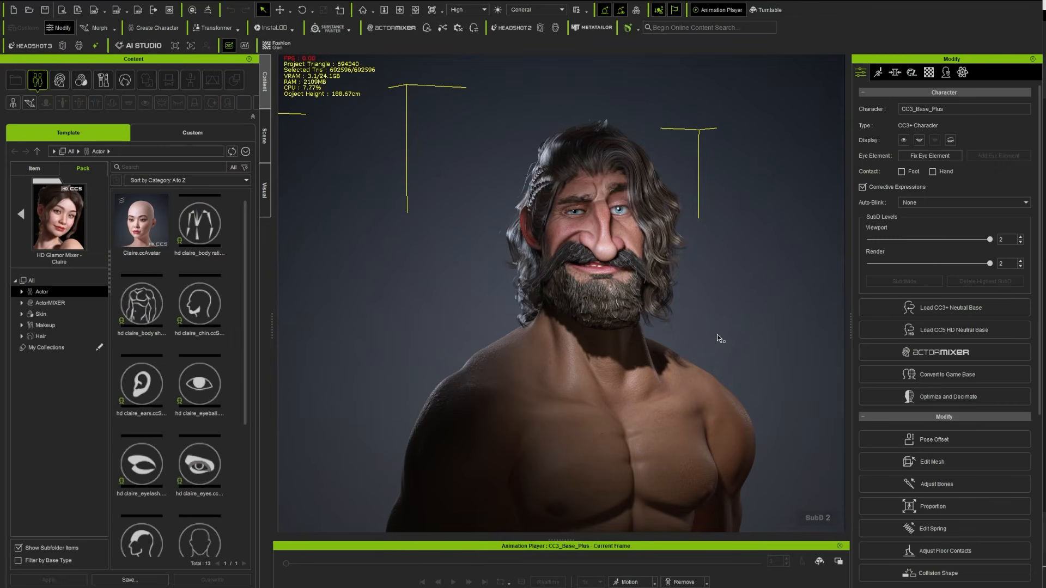
Examine the bearded character's face and body from different angles and distances
{"action": "left_click_drag", "start_coordinate": [719, 338], "coordinate": [666, 267]}
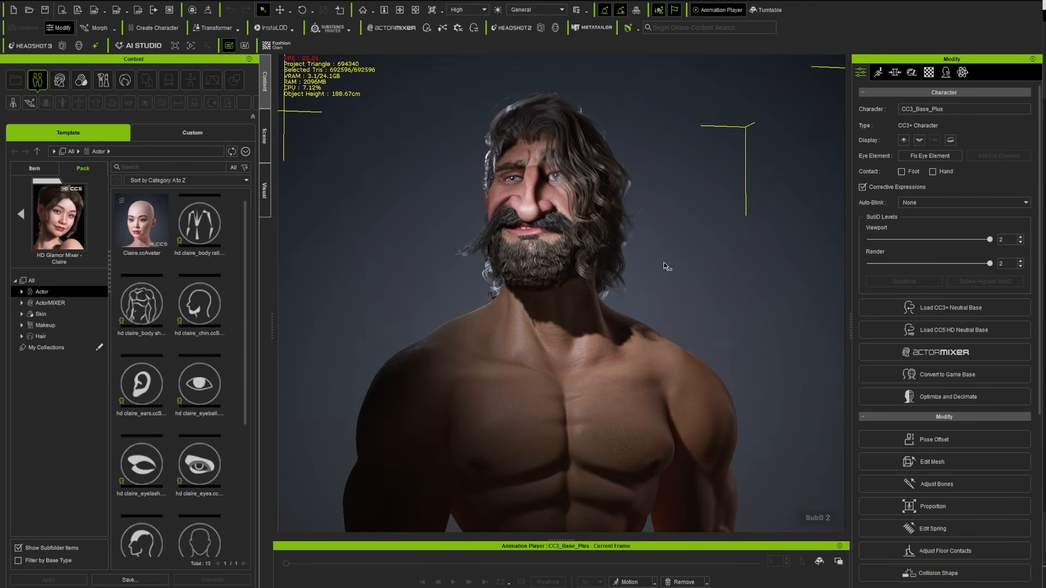
{"action": "scroll", "coordinate": [667, 272], "scroll_direction": "down", "scroll_amount": 3}
{"action": "left_click_drag", "start_coordinate": [704, 353], "coordinate": [677, 374]}
{"action": "scroll", "coordinate": [686, 299], "scroll_direction": "down", "scroll_amount": 4}
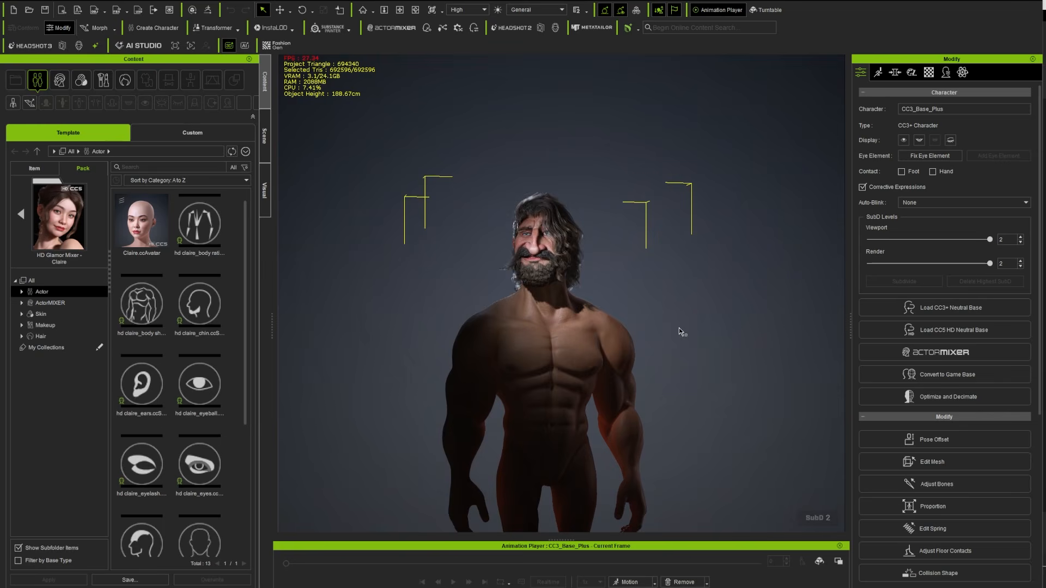
{"action": "scroll", "coordinate": [678, 310], "scroll_direction": "down", "scroll_amount": 3}
{"action": "scroll", "coordinate": [677, 360], "scroll_direction": "up", "scroll_amount": 3}
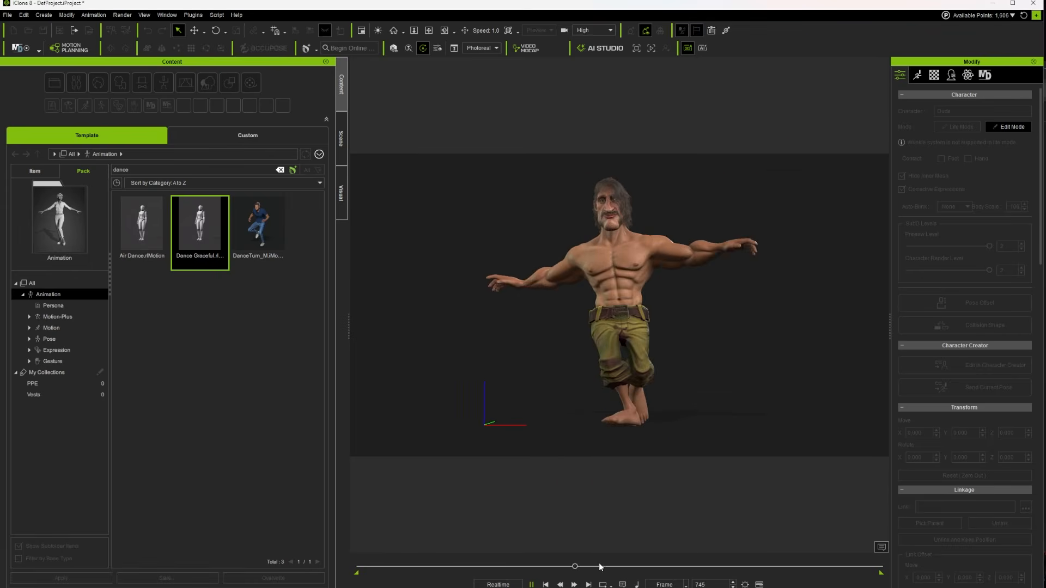
Switch to iClone, open the Timeline for the dancing character, and set the time unit to Time instead of frames
{"action": "left_click_drag", "start_coordinate": [580, 566], "coordinate": [585, 566]}
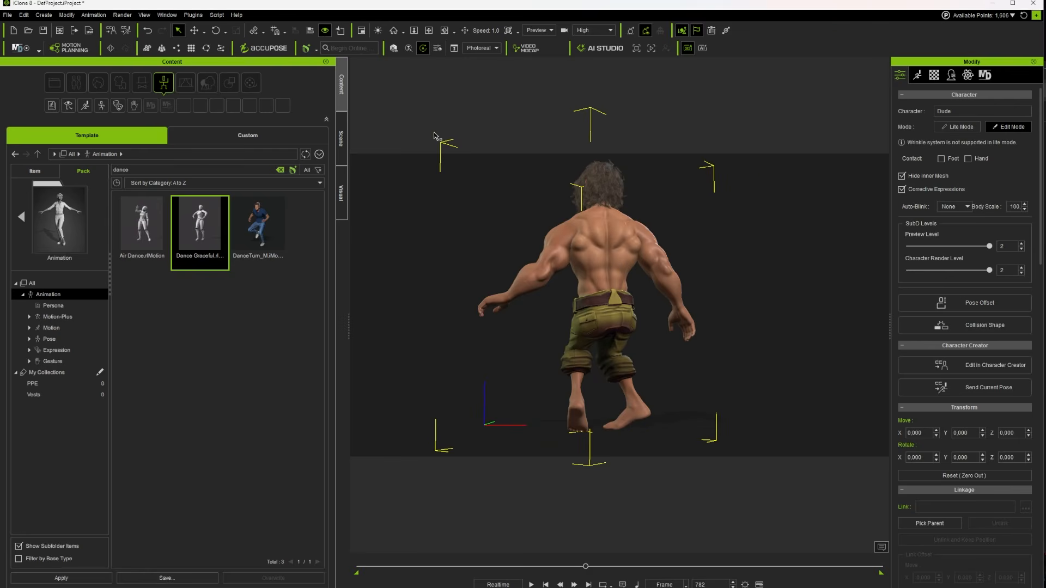
{"action": "left_click", "coordinate": [167, 14]}
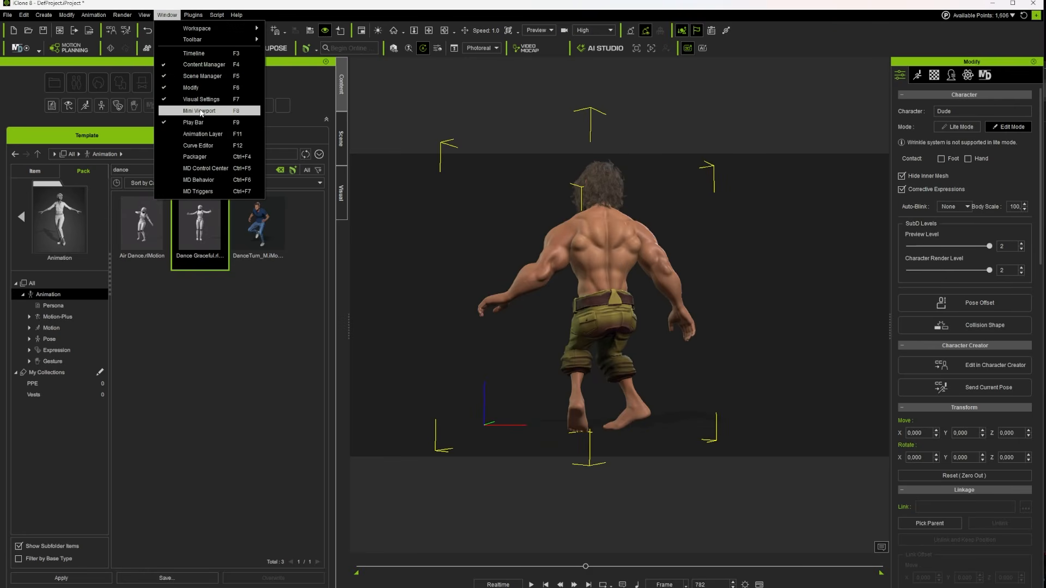
{"action": "left_click", "coordinate": [198, 53]}
{"action": "left_click", "coordinate": [685, 585]}
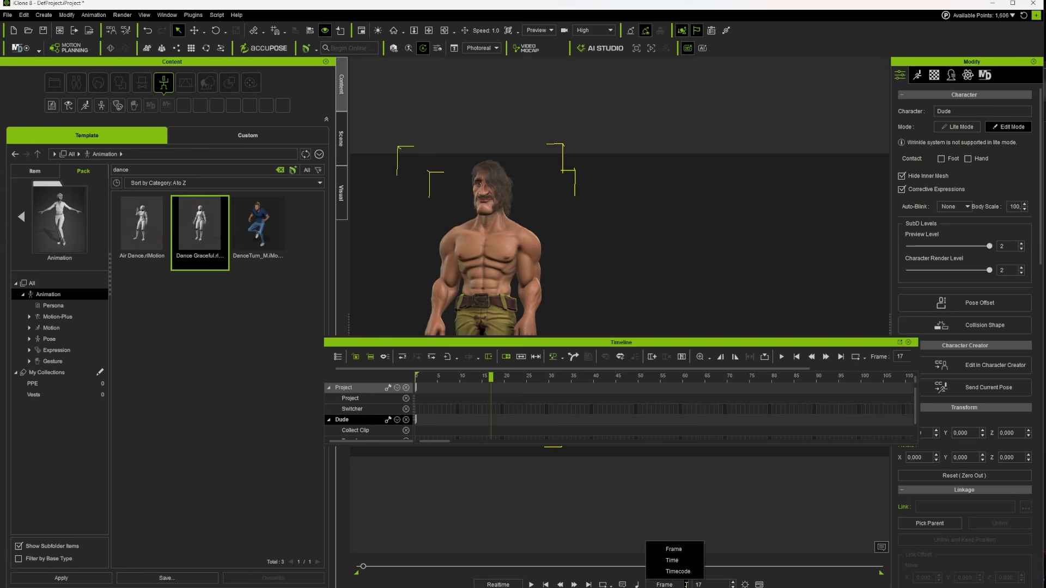
{"action": "left_click", "coordinate": [673, 560]}
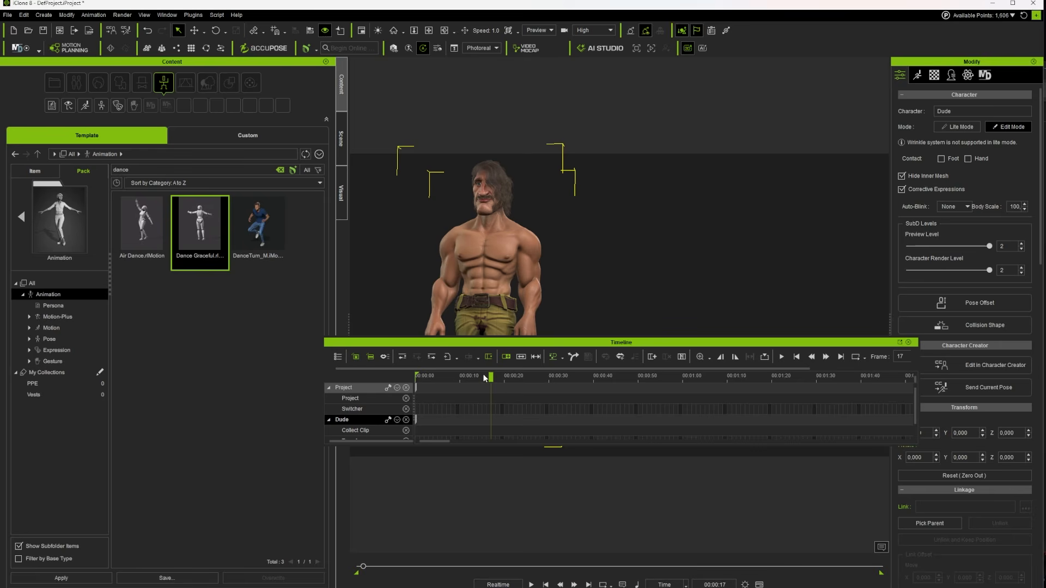
Play the dance animation from the start and end the playback range at about 00:10:02
{"action": "left_click_drag", "start_coordinate": [483, 378], "coordinate": [724, 392]}
{"action": "scroll", "coordinate": [759, 414], "scroll_direction": "down", "scroll_amount": 5}
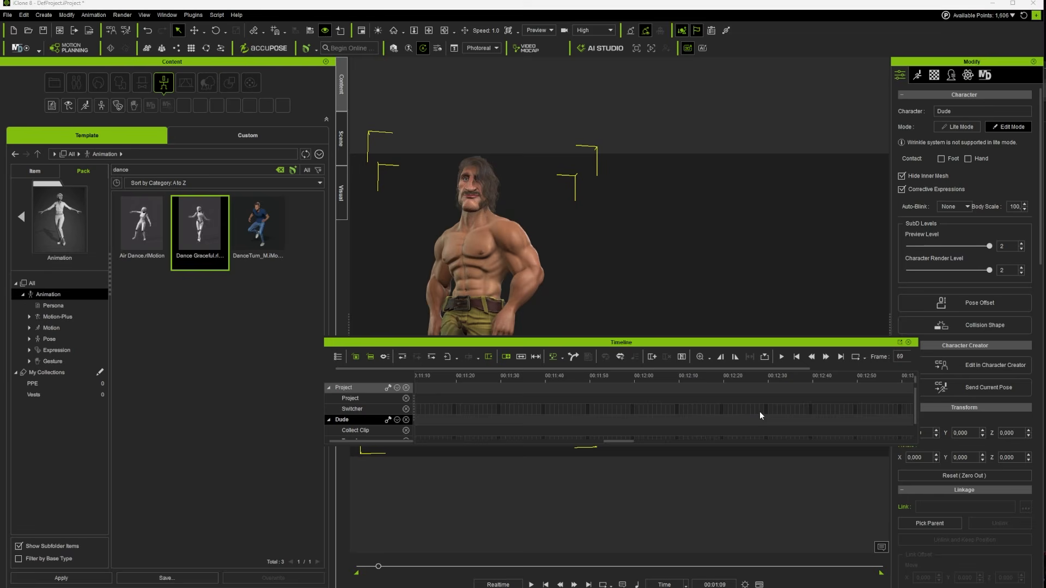
{"action": "scroll", "coordinate": [757, 414], "scroll_direction": "down", "scroll_amount": 5}
{"action": "scroll", "coordinate": [761, 418], "scroll_direction": "down", "scroll_amount": 8}
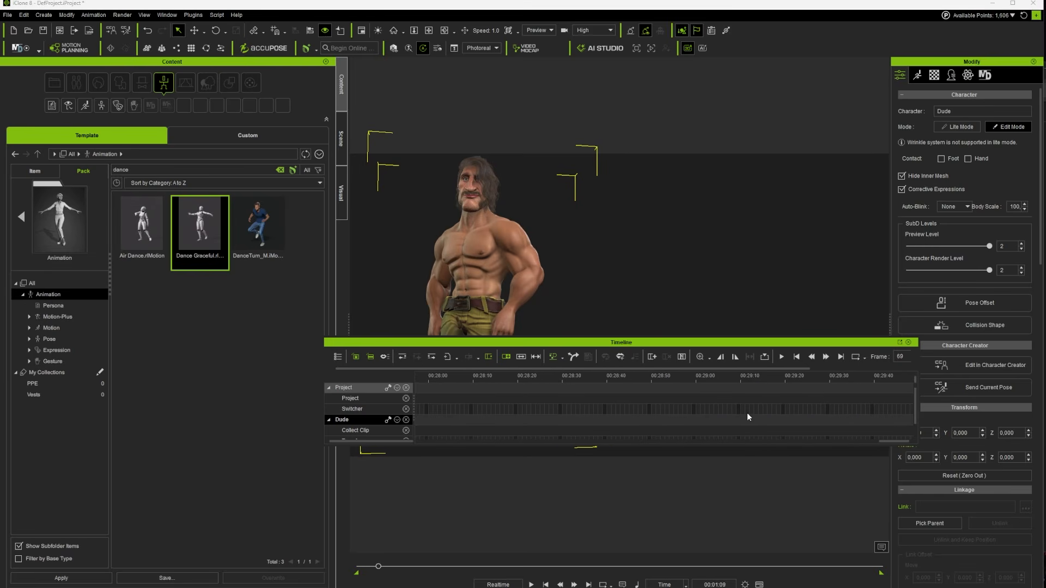
{"action": "scroll", "coordinate": [737, 415], "scroll_direction": "up", "scroll_amount": 6}
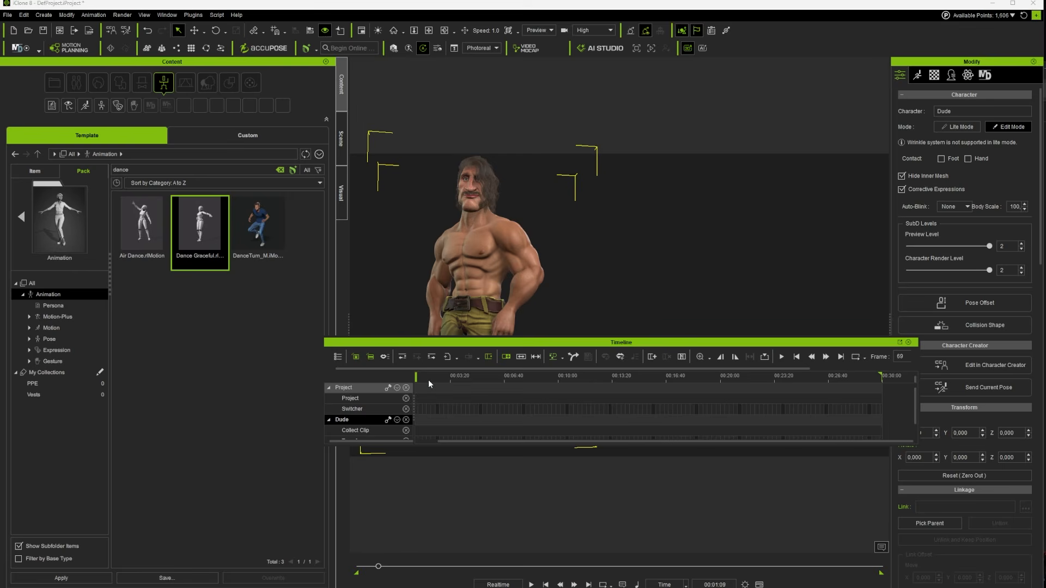
{"action": "mouse_move", "coordinate": [429, 380]}
{"action": "left_mouse_down"}
{"action": "mouse_move", "coordinate": [478, 382]}
{"action": "mouse_move", "coordinate": [414, 381]}
{"action": "left_mouse_up"}
{"action": "key", "text": "space"}
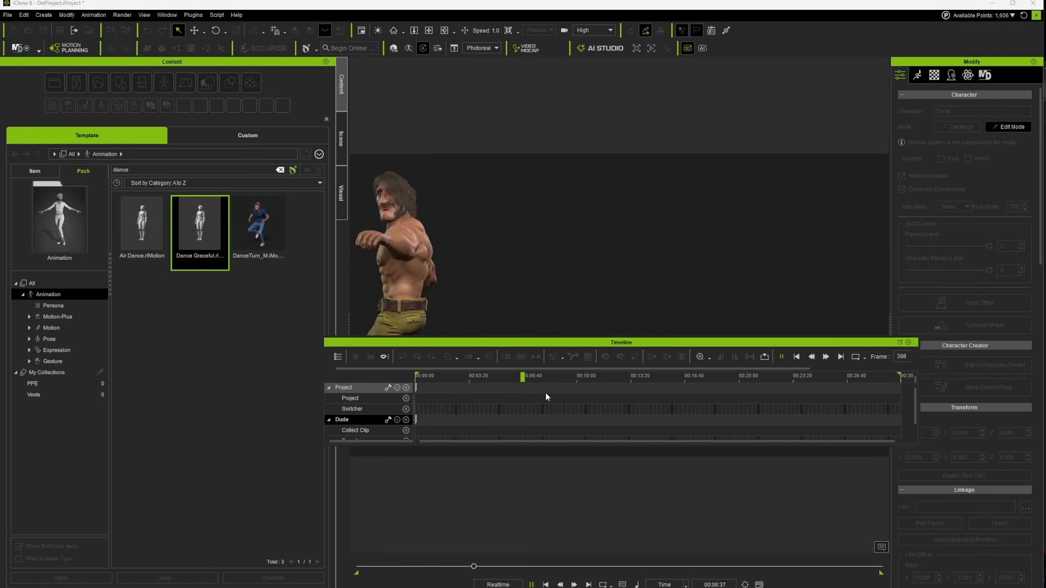
{"action": "left_click_drag", "start_coordinate": [542, 379], "coordinate": [577, 387]}
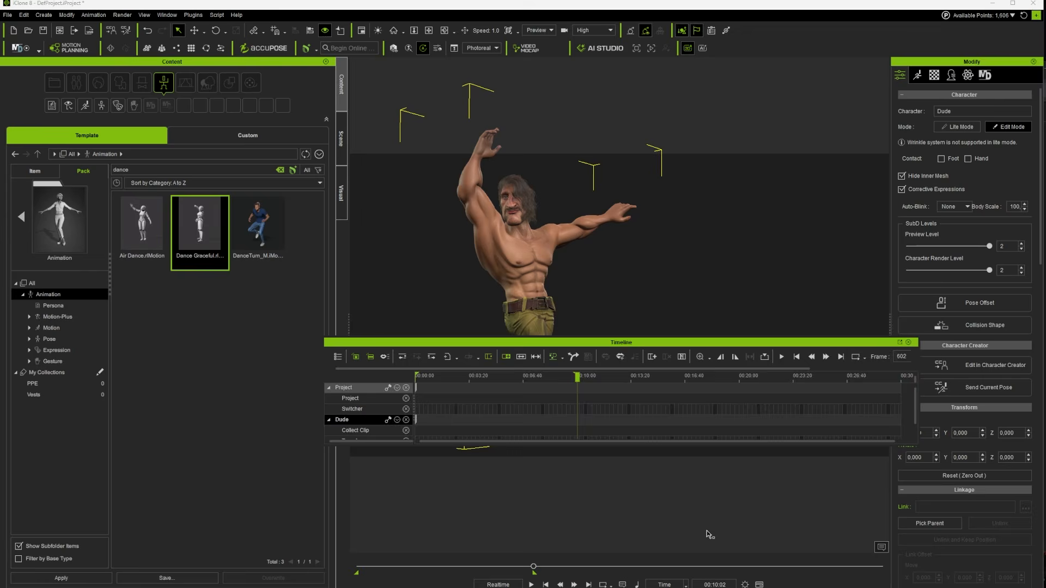
Close the Timeline and open AI Studio to check the viewport image captured for 3D to Image
{"action": "key", "text": "F3"}
{"action": "left_click", "coordinate": [610, 49]}
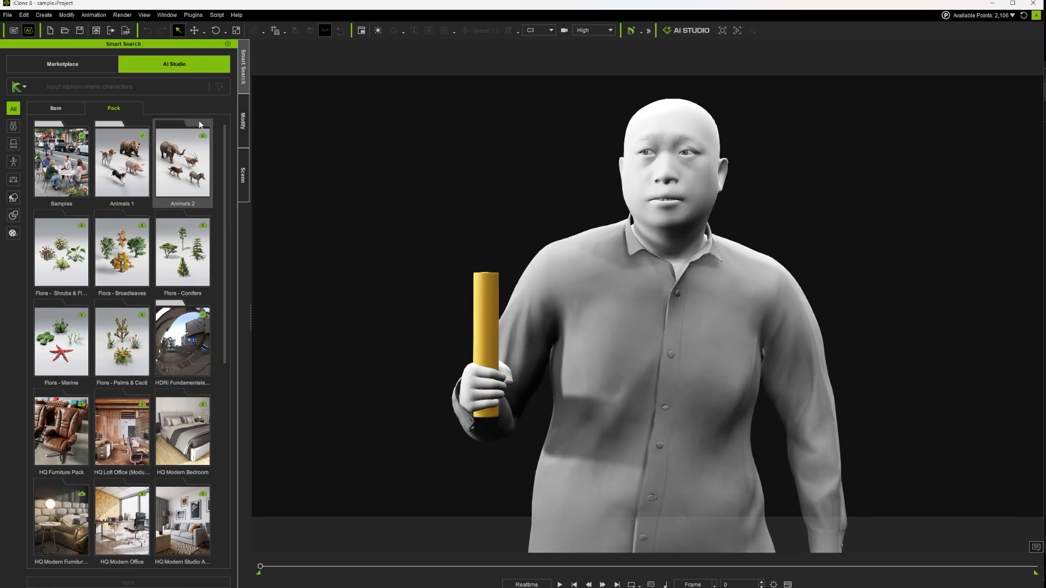
{"action": "left_click", "coordinate": [244, 121]}
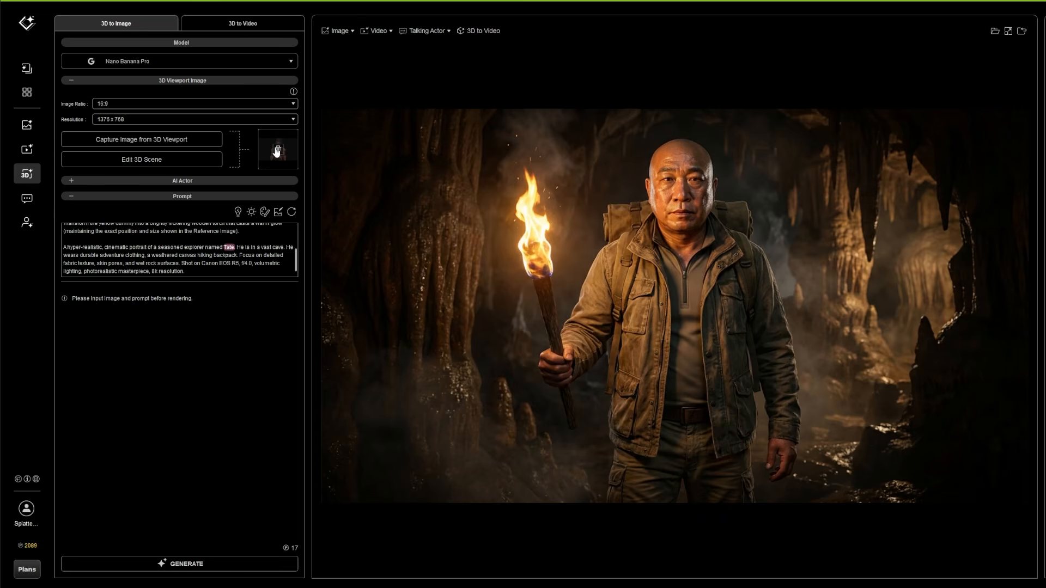
{"action": "mouse_move", "coordinate": [258, 156]}
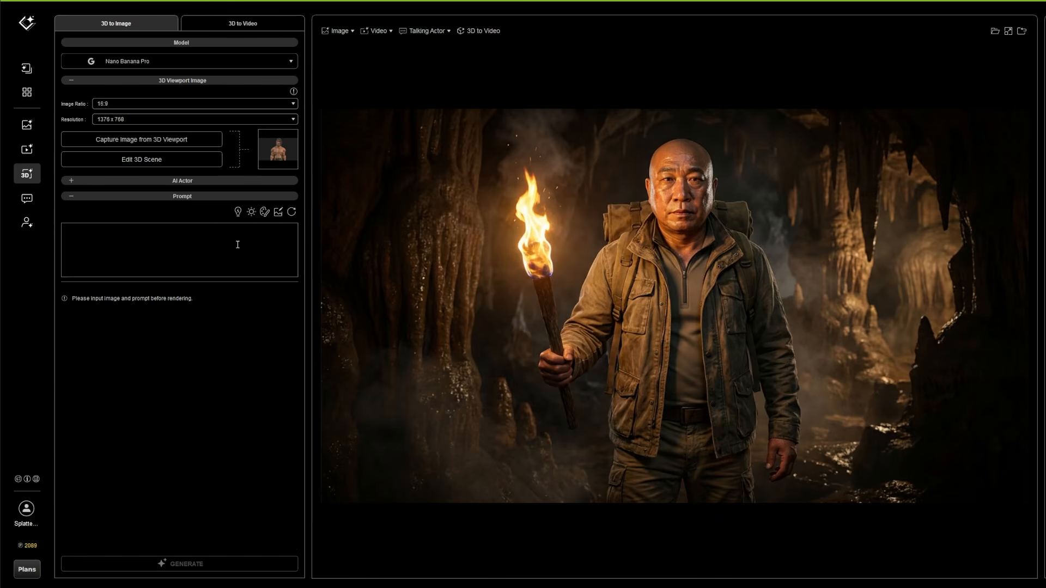
Browse the prompt inspirations and add the Golden Hour lighting preset to the prompt
{"action": "left_click", "coordinate": [238, 211]}
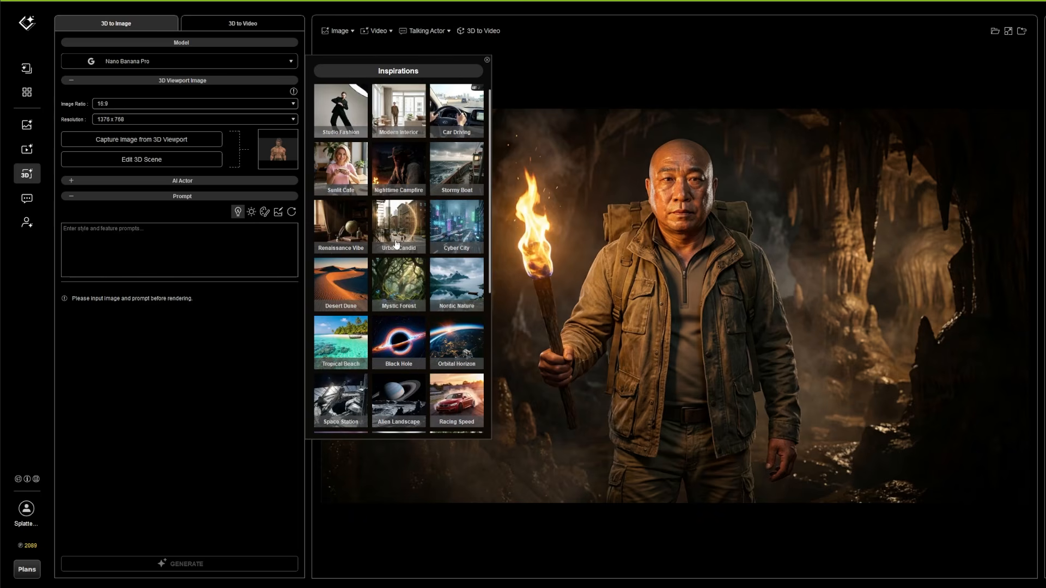
{"action": "left_click", "coordinate": [251, 212]}
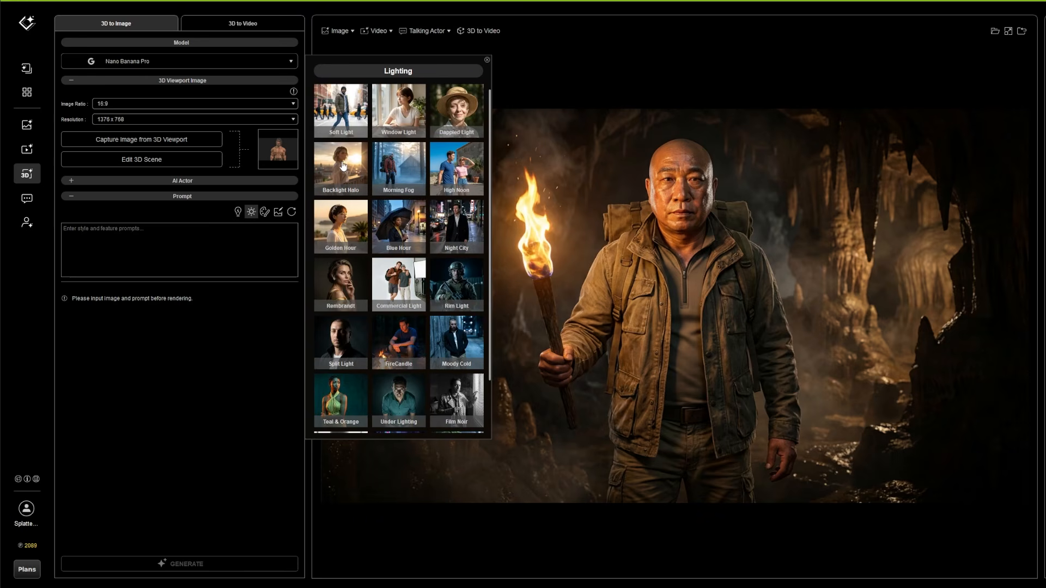
{"action": "left_click", "coordinate": [337, 224]}
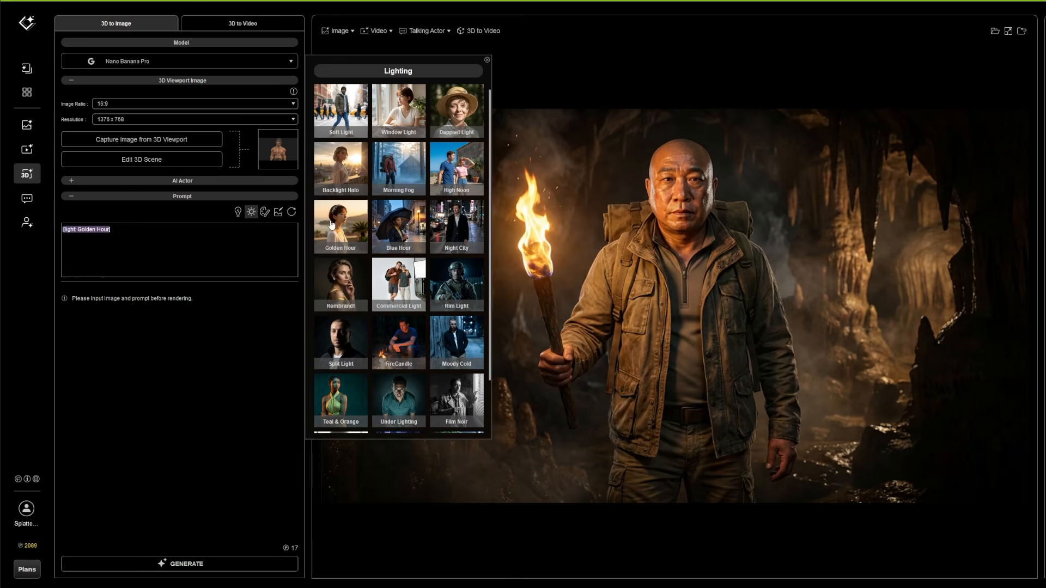
Add the Clay style preset to the prompt and expand it with an automatically written scene description
{"action": "left_click", "coordinate": [265, 213]}
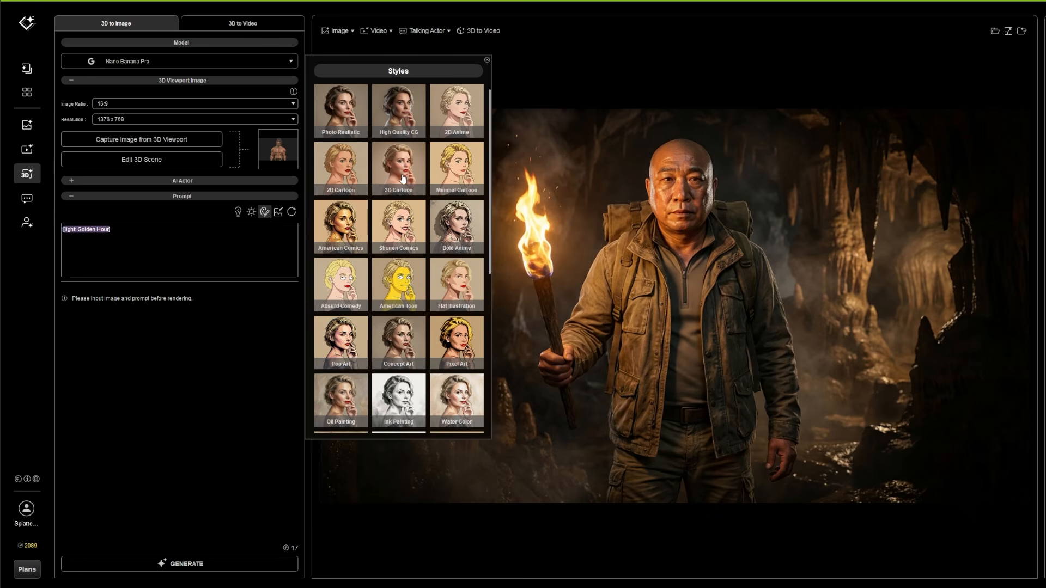
{"action": "scroll", "coordinate": [376, 354], "scroll_direction": "down", "scroll_amount": 3}
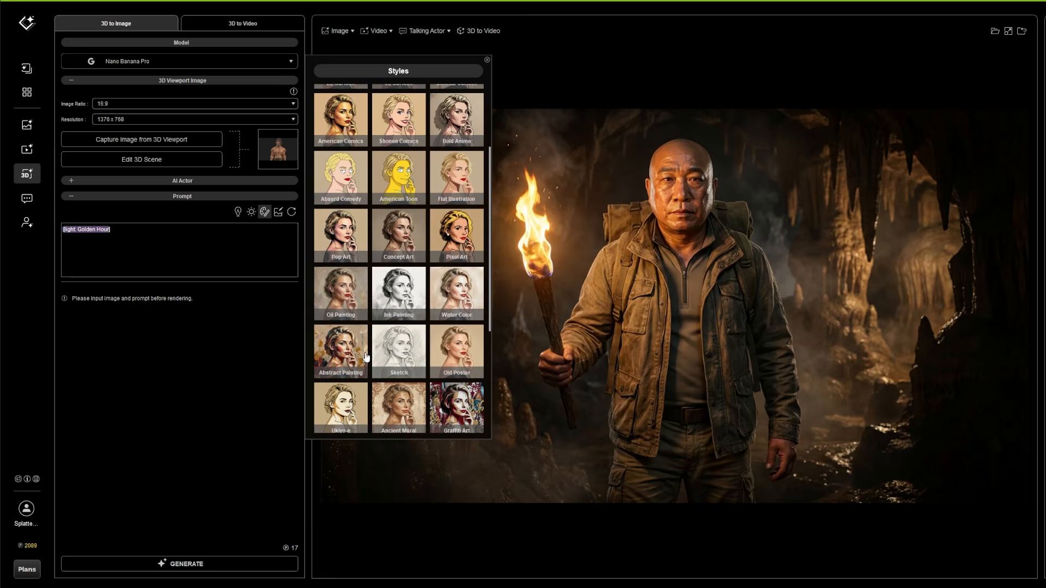
{"action": "scroll", "coordinate": [368, 359], "scroll_direction": "down", "scroll_amount": 1}
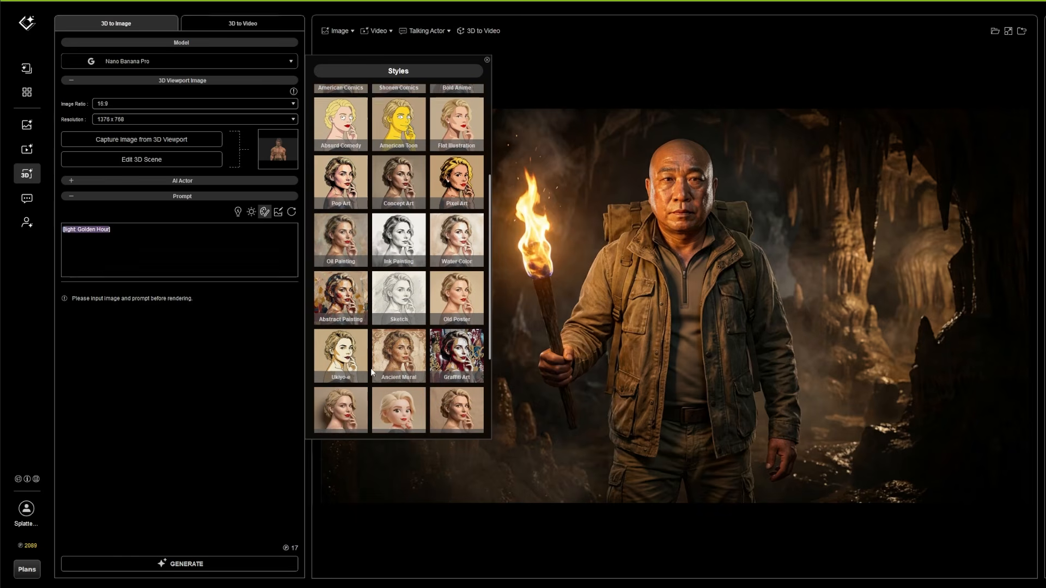
{"action": "scroll", "coordinate": [400, 385], "scroll_direction": "down", "scroll_amount": 3}
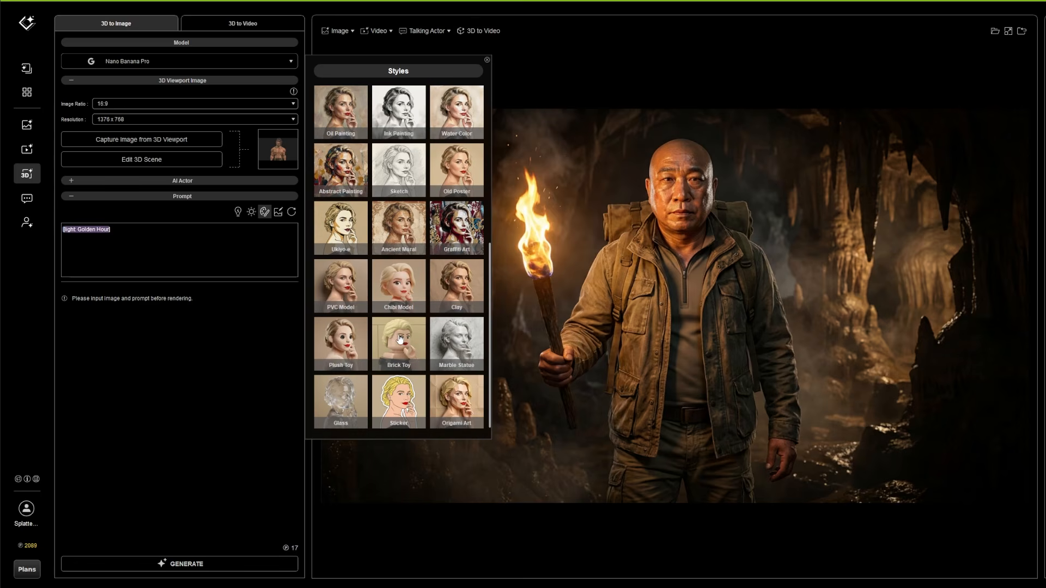
{"action": "left_click", "coordinate": [453, 286]}
{"action": "left_click", "coordinate": [278, 212]}
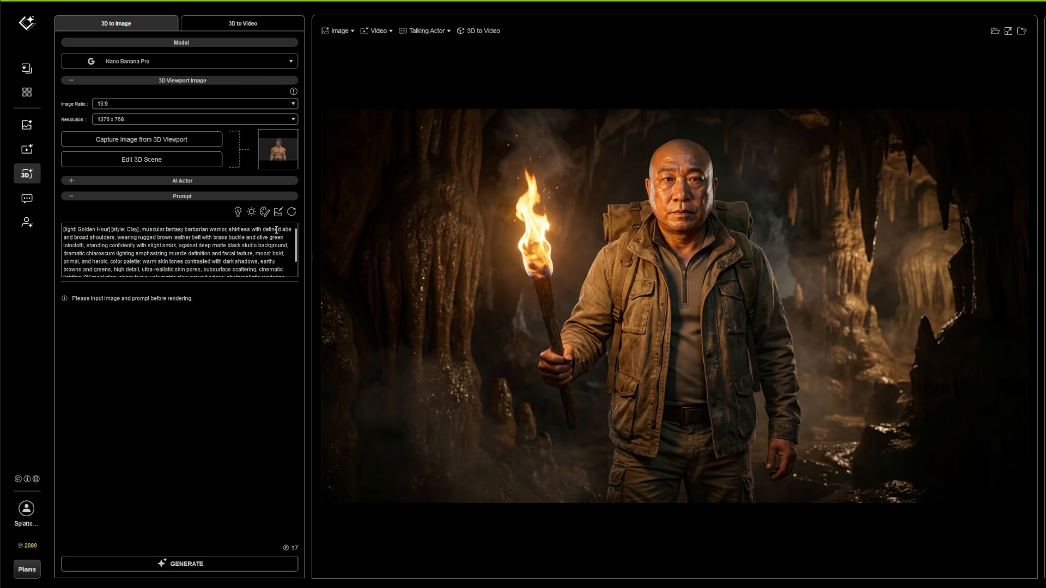
Remove the existing AI actor from the 3D to Image setup and generate the image
{"action": "left_click", "coordinate": [71, 180]}
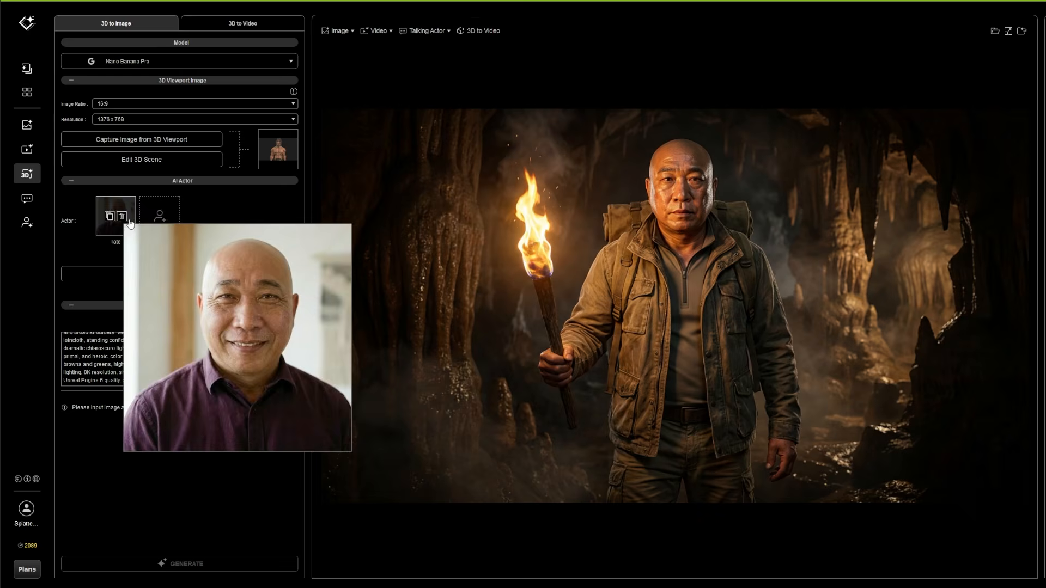
{"action": "left_click", "coordinate": [127, 218]}
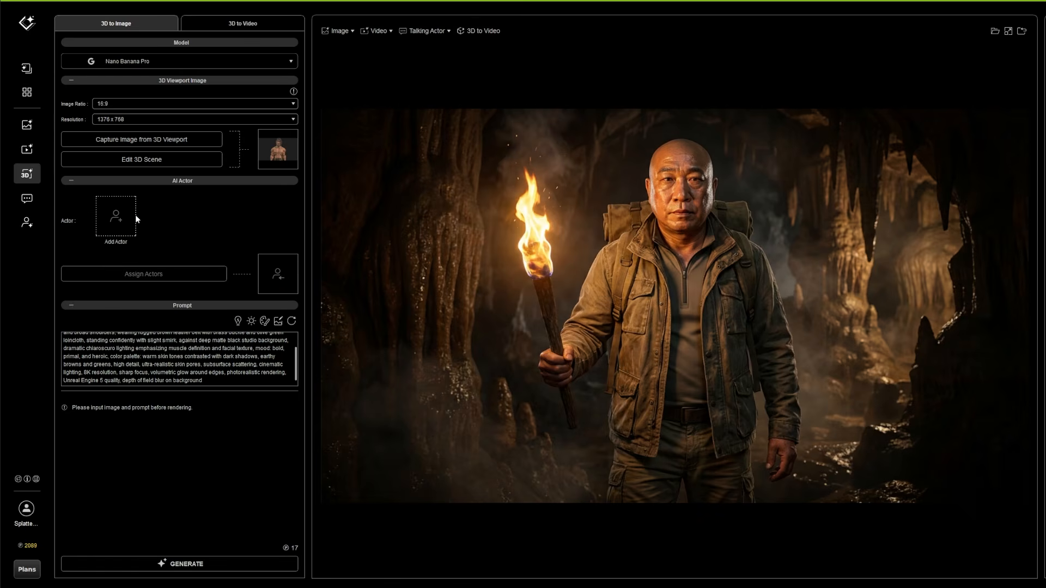
{"action": "left_click", "coordinate": [192, 564]}
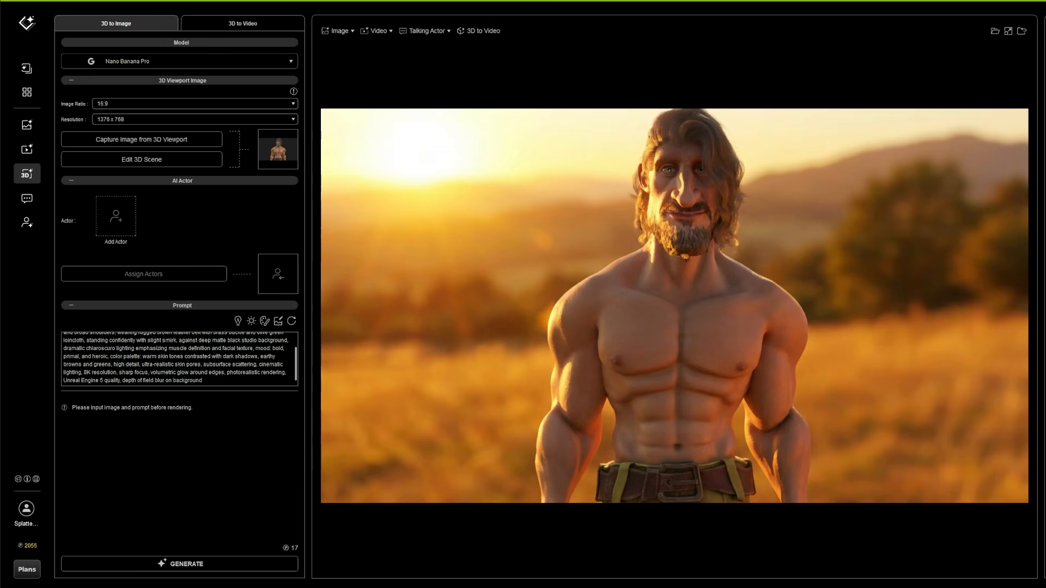
View the other generated image and browse the AI actor template library
{"action": "left_click", "coordinate": [1044, 169]}
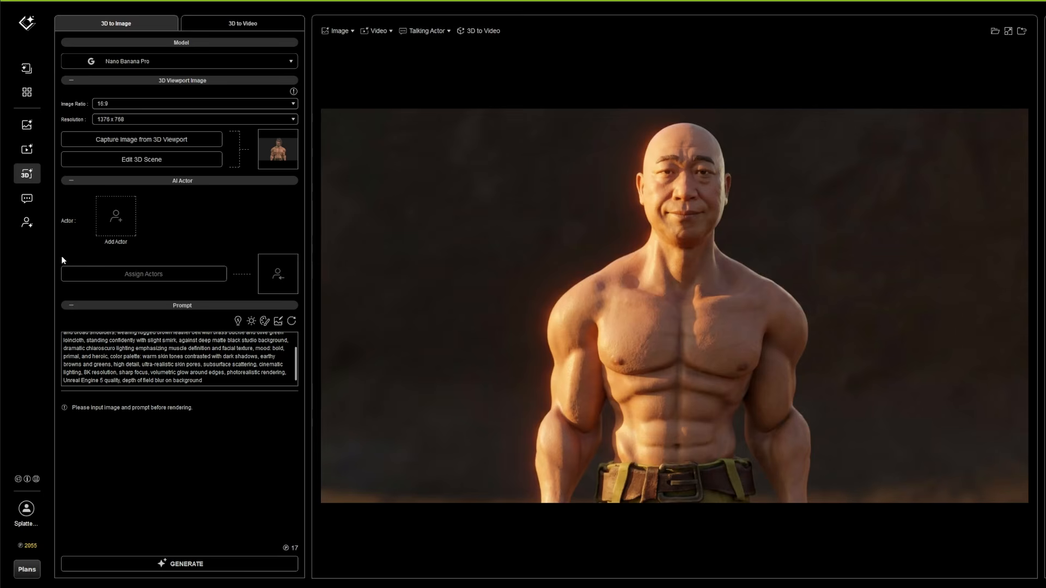
{"action": "left_click", "coordinate": [116, 220]}
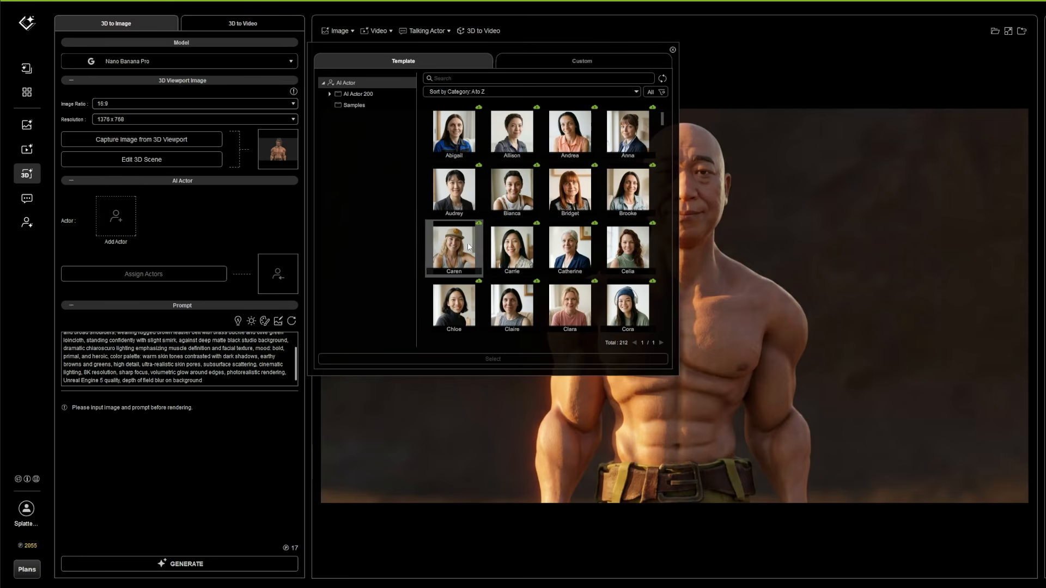
{"action": "scroll", "coordinate": [572, 239], "scroll_direction": "down", "scroll_amount": 3}
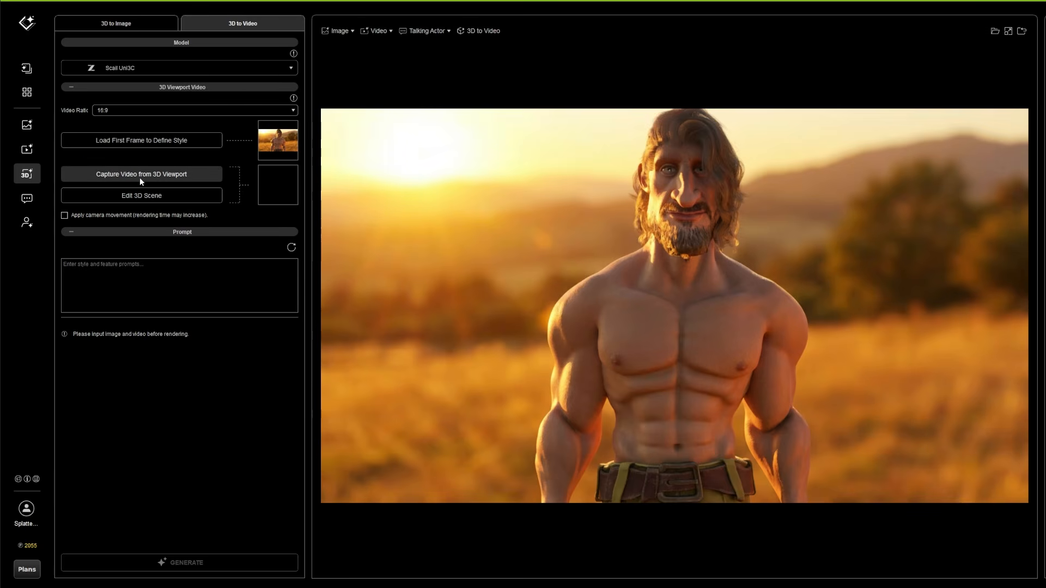
Capture the character's dance from the 3D viewport as the 3D to Video source and preview the clip
{"action": "left_click", "coordinate": [125, 174]}
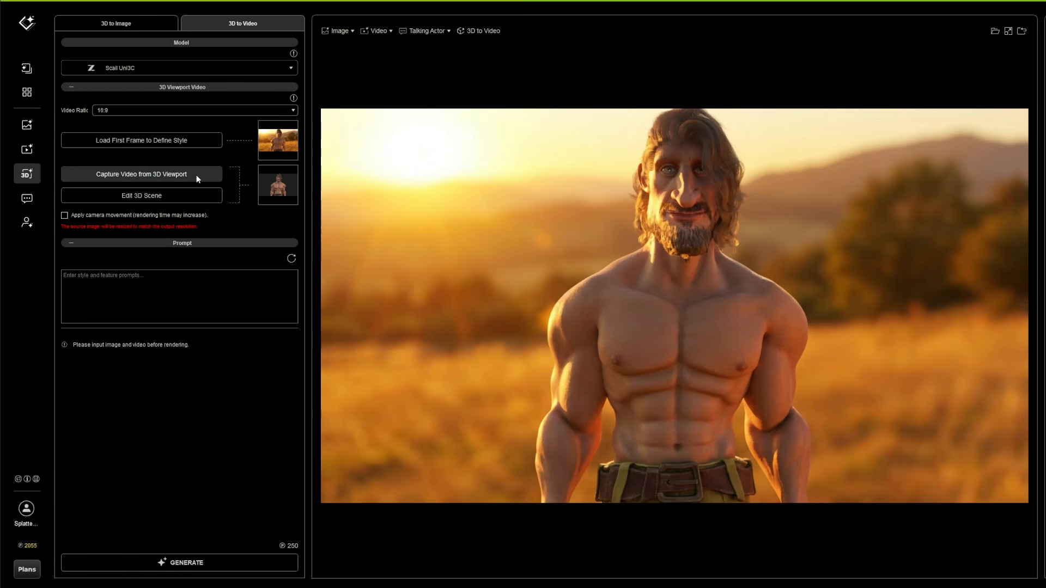
{"action": "mouse_move", "coordinate": [277, 191]}
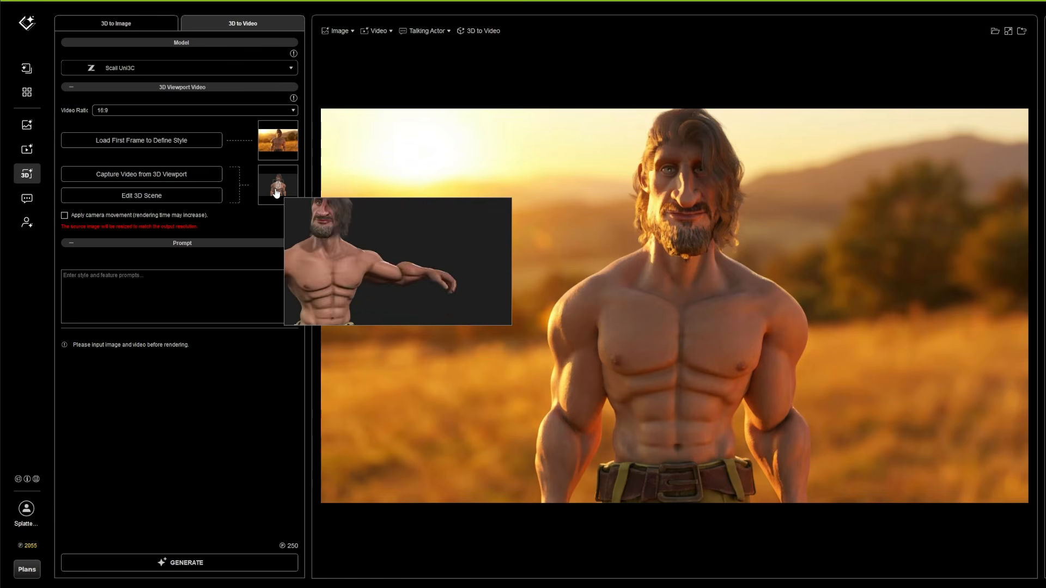
Enter a prompt describing a muscular man dancing with the biggest smile, fluttering his eyes and making kissing puckered lips, happy as flowers fall from the sky
{"action": "left_click", "coordinate": [133, 284]}
{"action": "type", "text": "A muscular man Dancing and having t"}
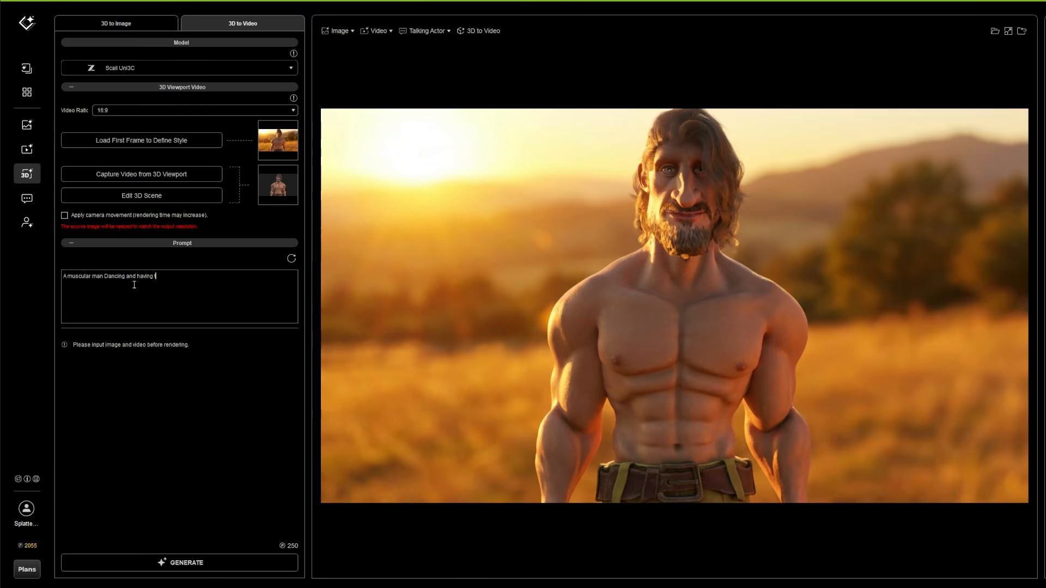
{"action": "type", "text": "he biggest smile on his face. He flutters his eyes and makes ki"}
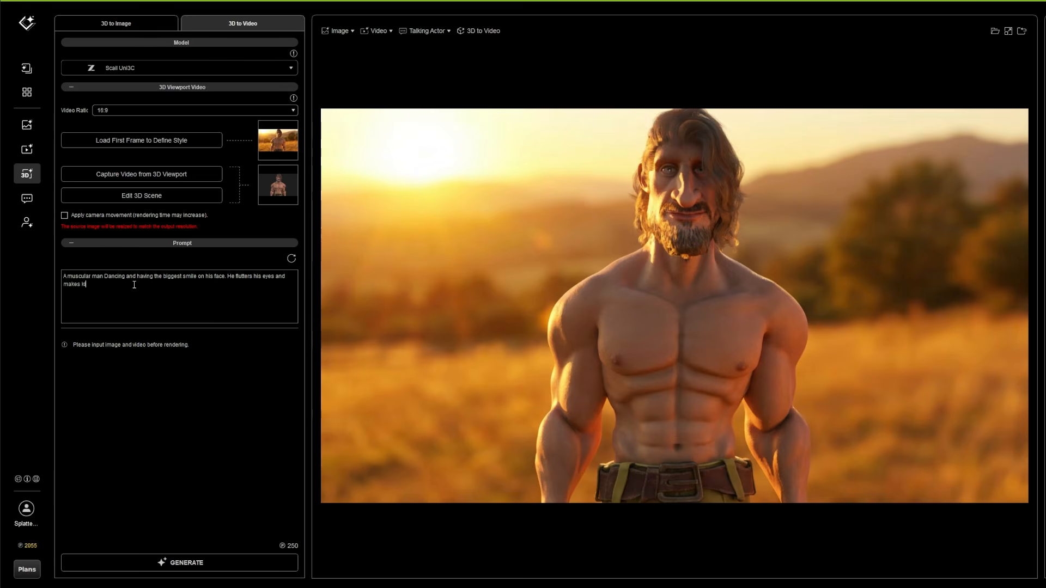
{"action": "type", "text": "ssing puckered lips as he dances. He is so damn happy as flowers fall from the sky."}
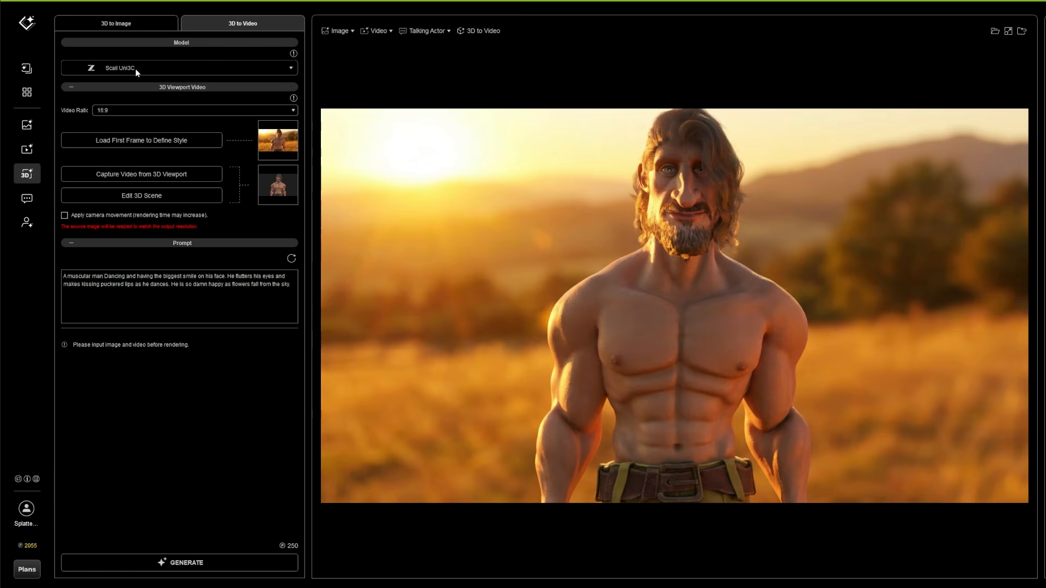
Change the video generation model to LTX2 Depth
{"action": "left_click", "coordinate": [135, 69]}
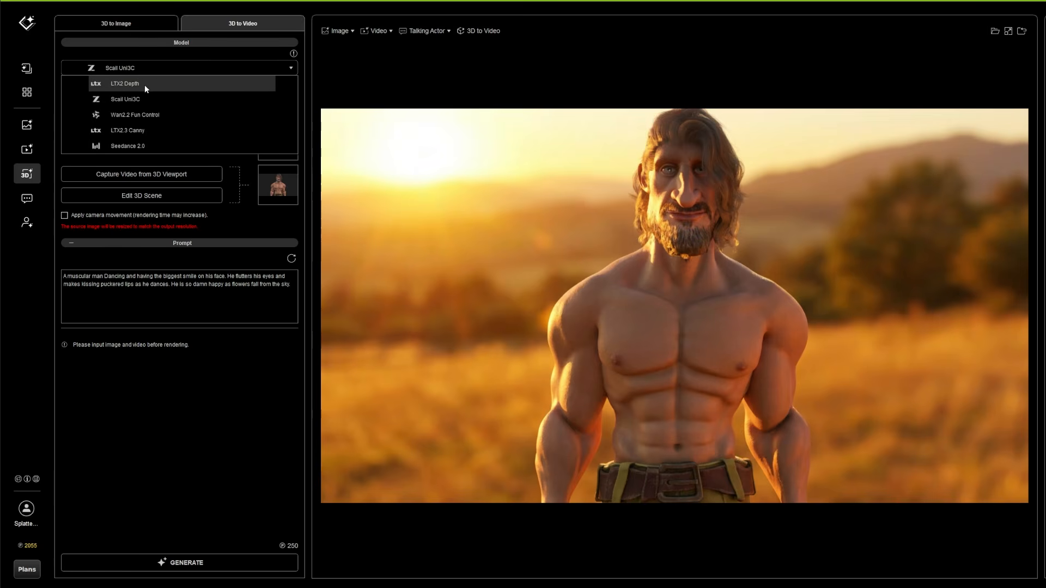
{"action": "left_click", "coordinate": [125, 84]}
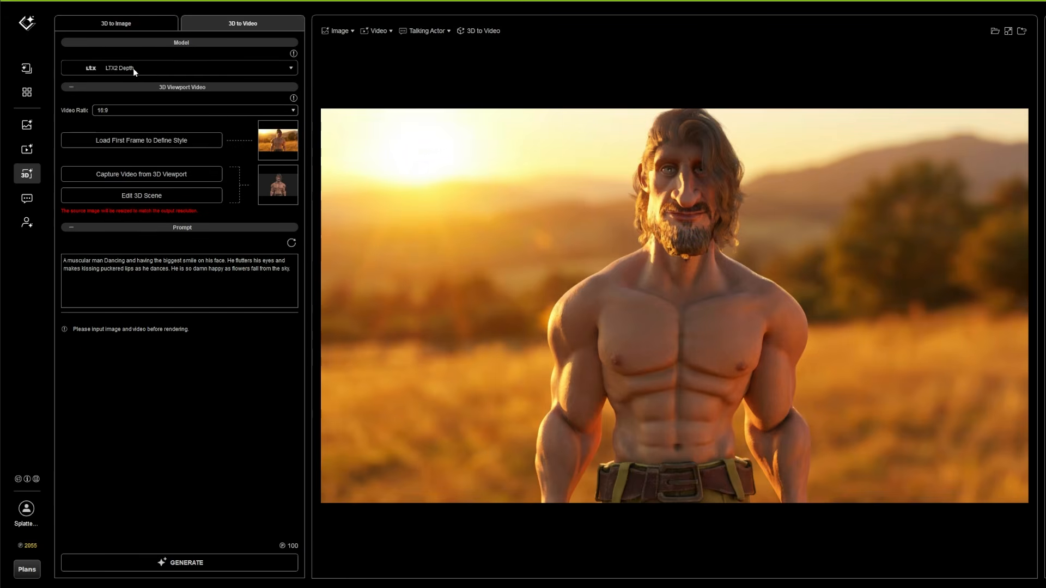
Generate the dance video with the Seedance 2.0 model at 720p and play the result
{"action": "left_click", "coordinate": [133, 68]}
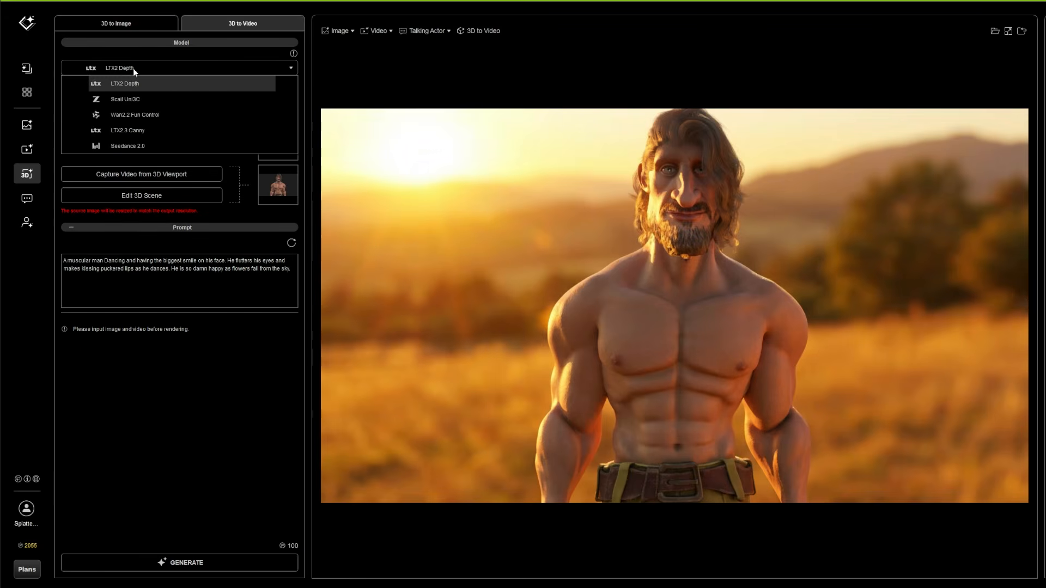
{"action": "left_click", "coordinate": [134, 147]}
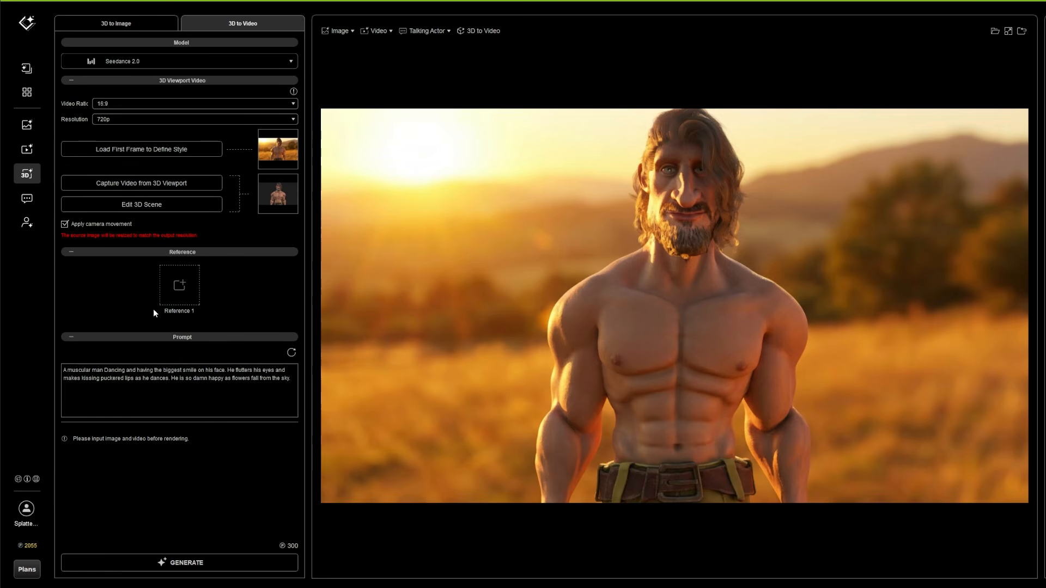
{"action": "left_click", "coordinate": [190, 567]}
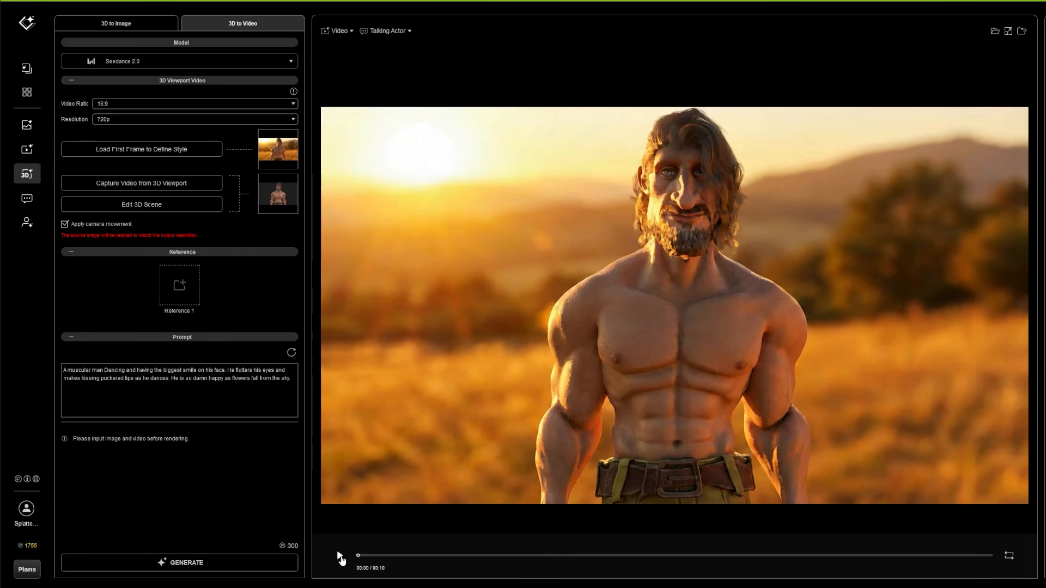
{"action": "left_click", "coordinate": [340, 556]}
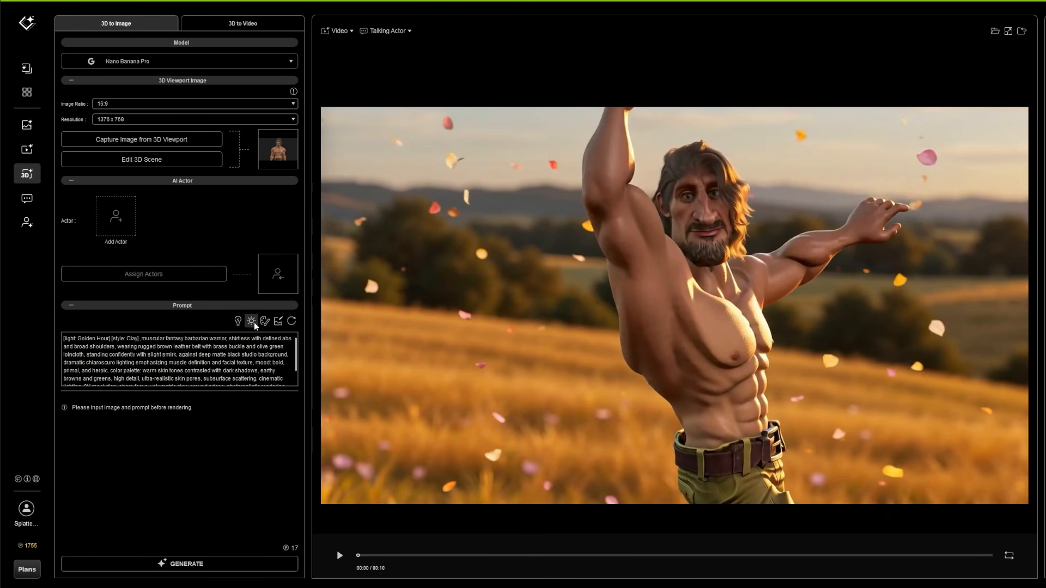
Add the Cyber Neon lighting preset to the end of the 3D to Image prompt
{"action": "left_click", "coordinate": [251, 321]}
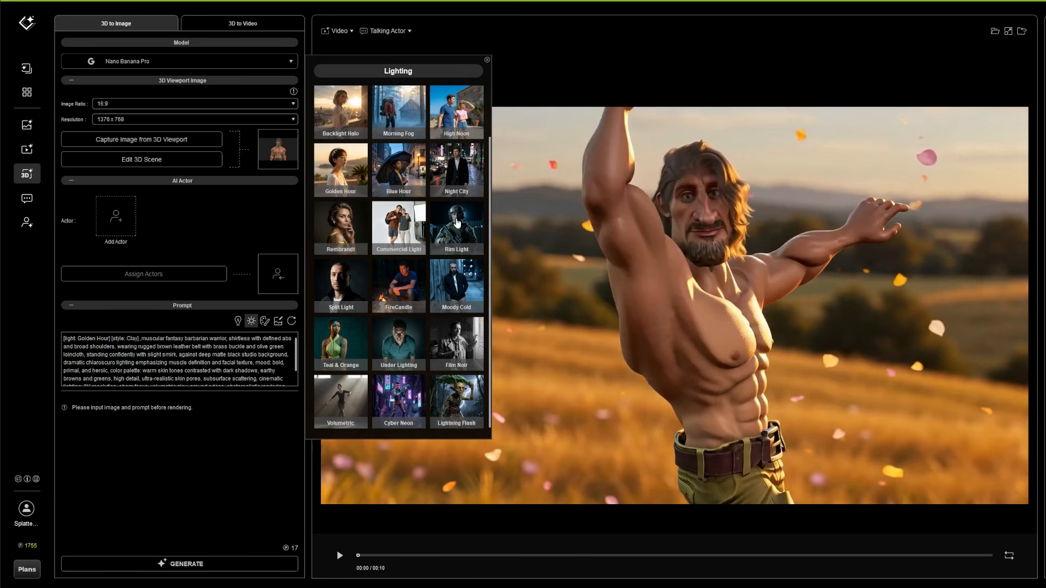
{"action": "left_click", "coordinate": [402, 397]}
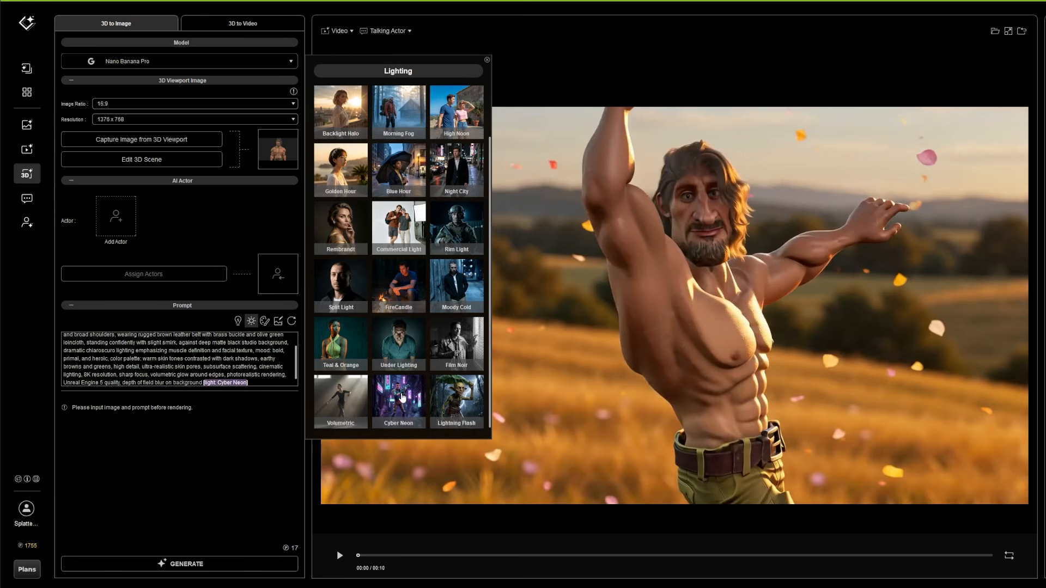
{"action": "scroll", "coordinate": [208, 355], "scroll_direction": "up", "scroll_amount": 3}
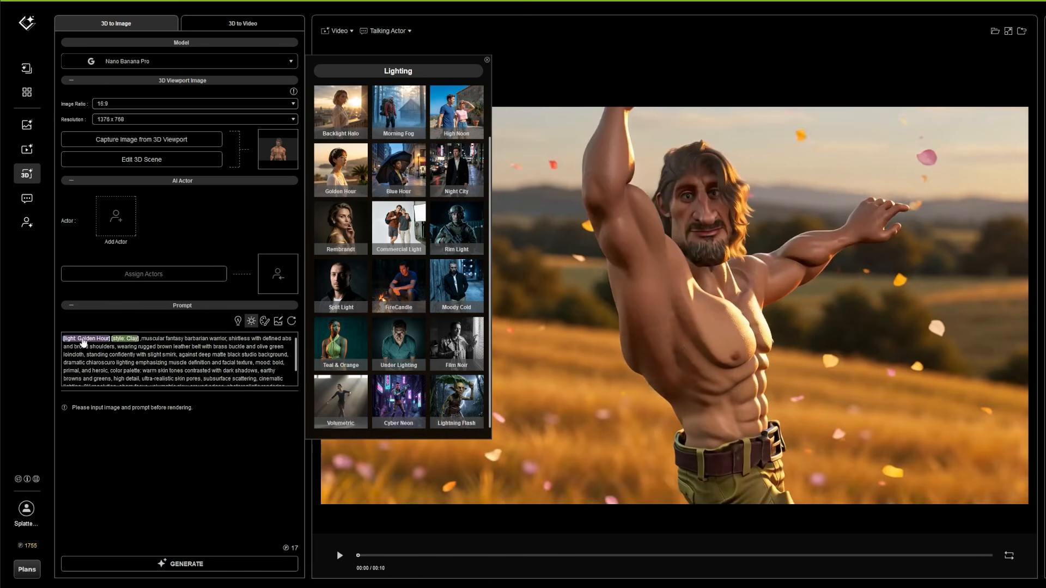
Change the prompt's style preset to Photo Realistic and generate the image
{"action": "left_click", "coordinate": [265, 321]}
{"action": "scroll", "coordinate": [425, 207], "scroll_direction": "up", "scroll_amount": 1}
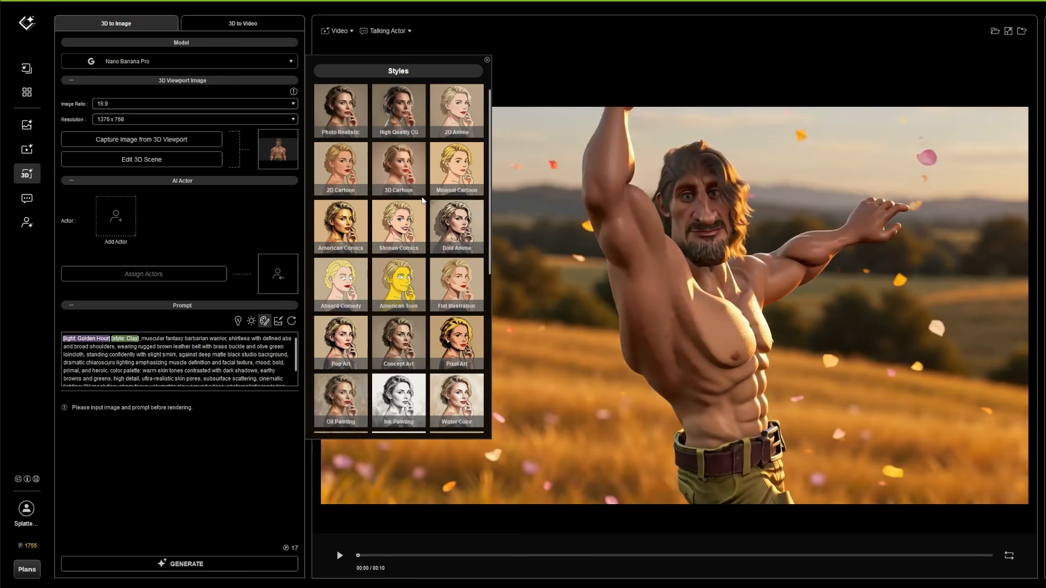
{"action": "left_click", "coordinate": [340, 108]}
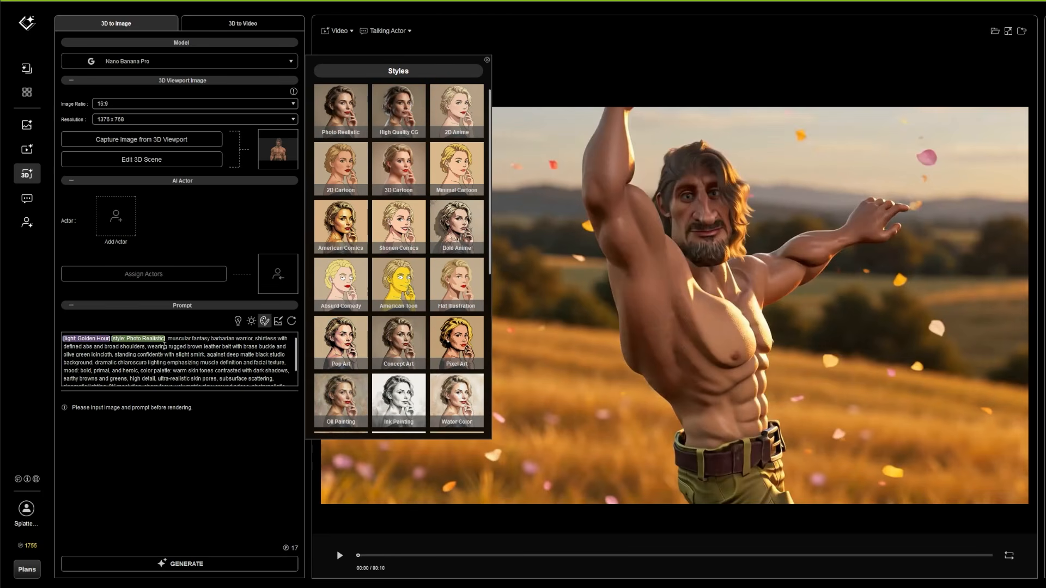
{"action": "scroll", "coordinate": [240, 354], "scroll_direction": "down", "scroll_amount": 2}
{"action": "scroll", "coordinate": [242, 373], "scroll_direction": "up", "scroll_amount": 2}
{"action": "left_click", "coordinate": [200, 565]}
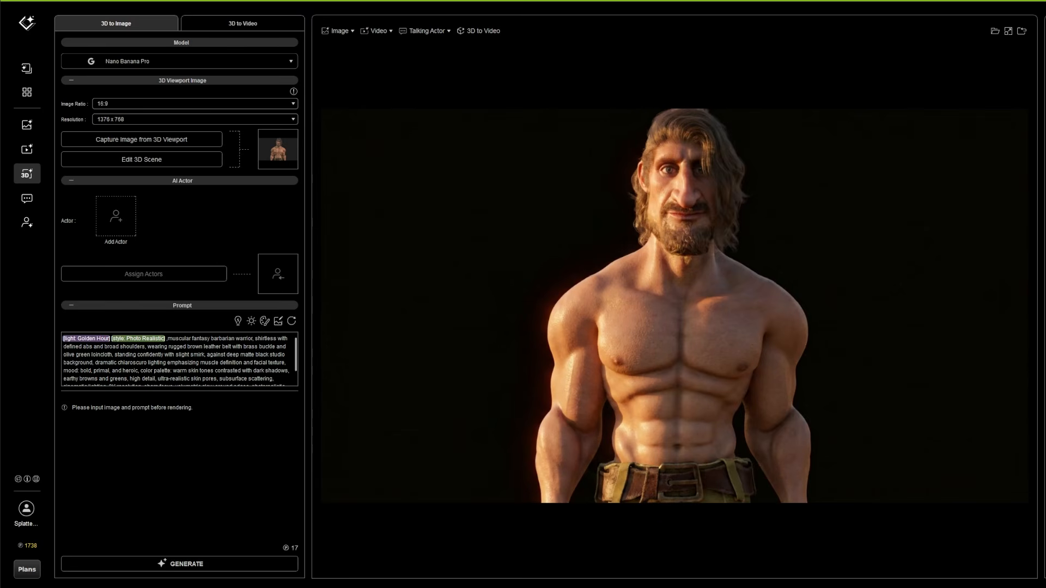
Add "Absolute photorealism, Apocolyptic backround of small town environment" to the prompt after the style tag and regenerate the image
{"action": "type", "text": "Absolute photorealism, Apocolyptic backround of small town environment,"}
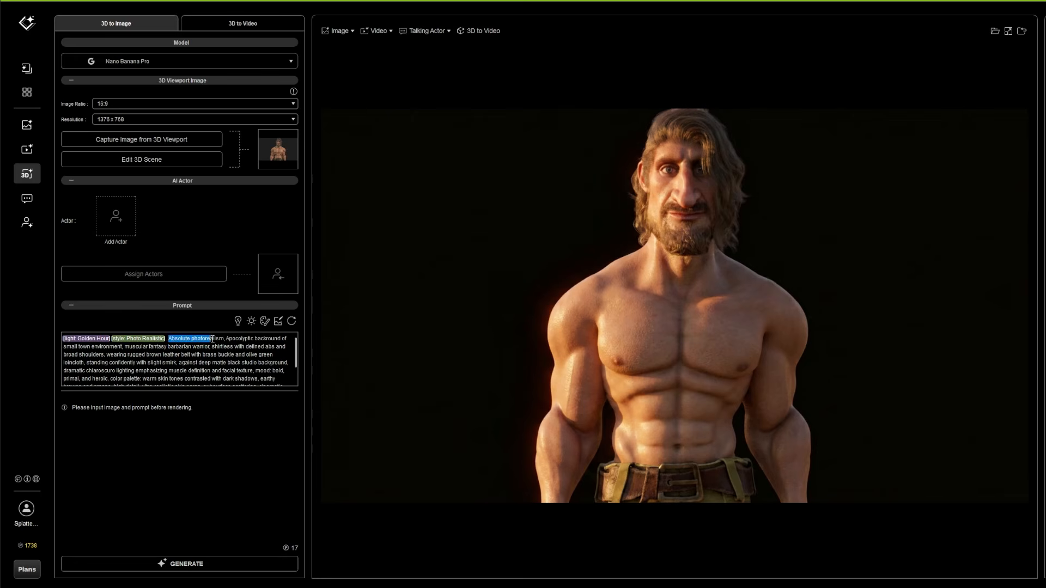
{"action": "left_click_drag", "start_coordinate": [232, 339], "coordinate": [130, 349]}
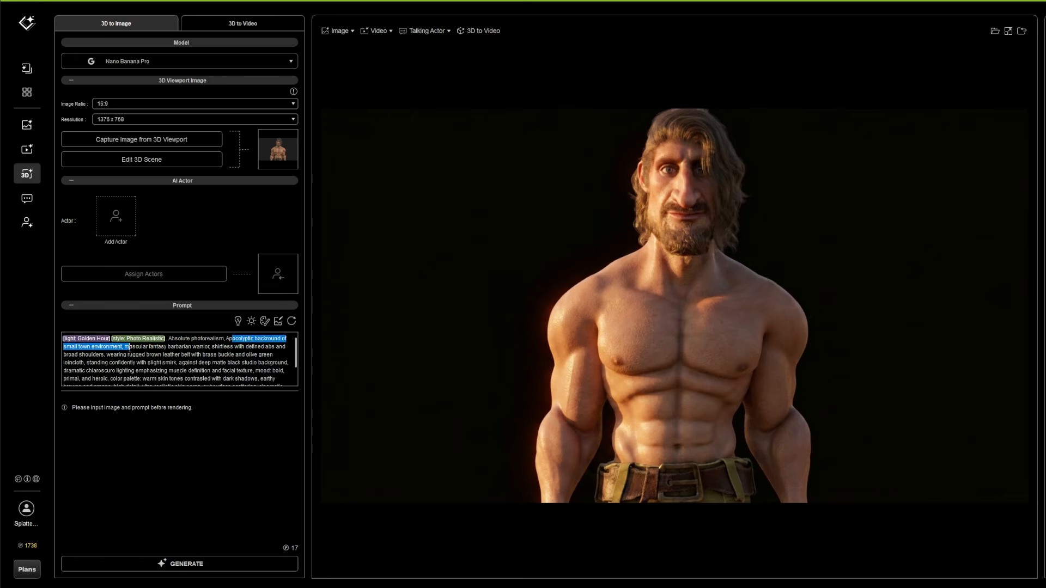
{"action": "left_click", "coordinate": [208, 564]}
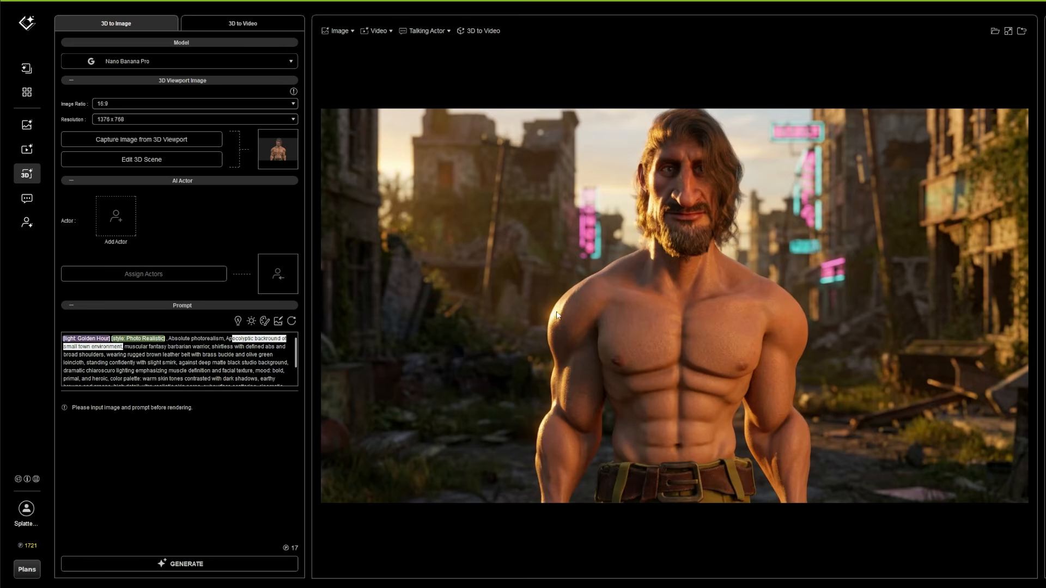
Open the 3D scene from 3D to Video and key 01-Happy facial expressions, including D4_Happy and D1_Happy, at 150 expressiveness through the dance
{"action": "left_click", "coordinate": [188, 31]}
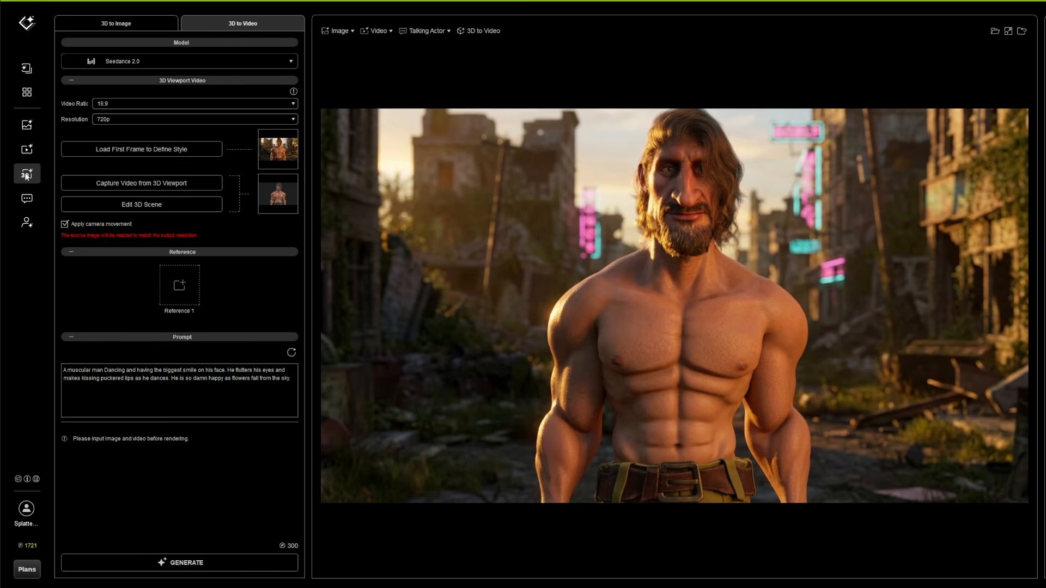
{"action": "left_click", "coordinate": [151, 202]}
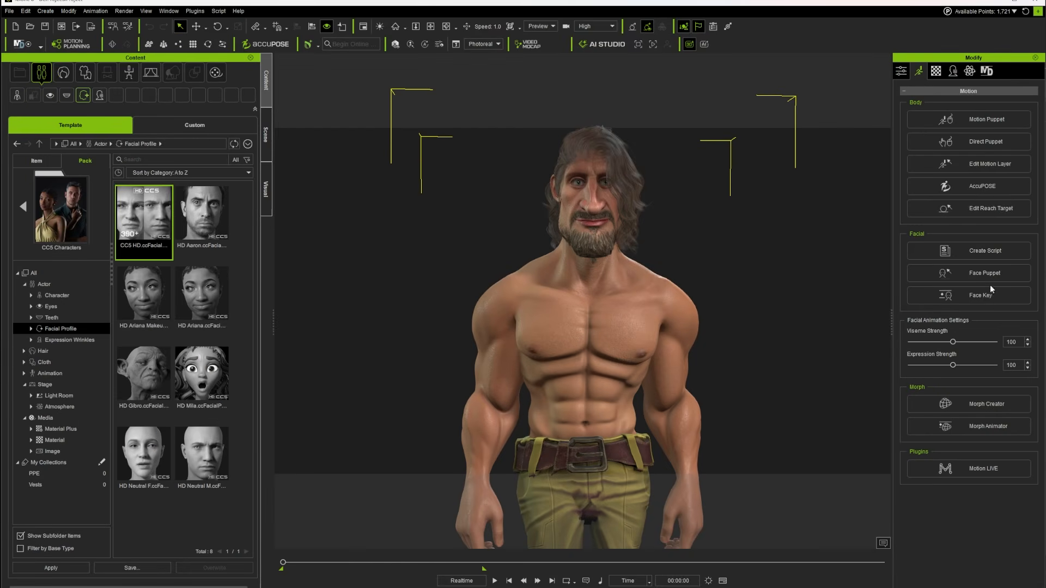
{"action": "left_click", "coordinate": [985, 296]}
{"action": "left_click", "coordinate": [835, 190]}
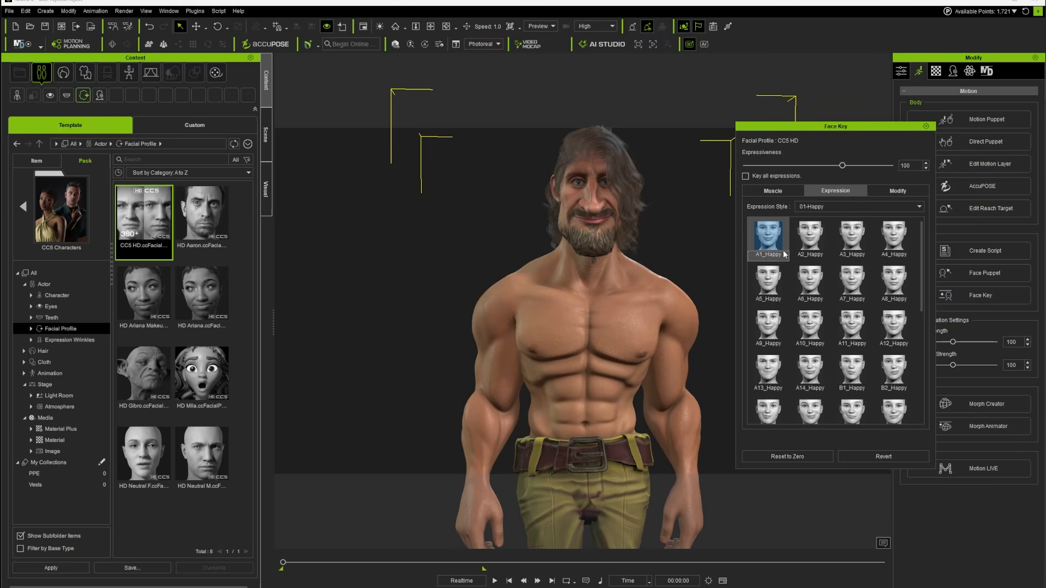
{"action": "left_click", "coordinate": [810, 237]}
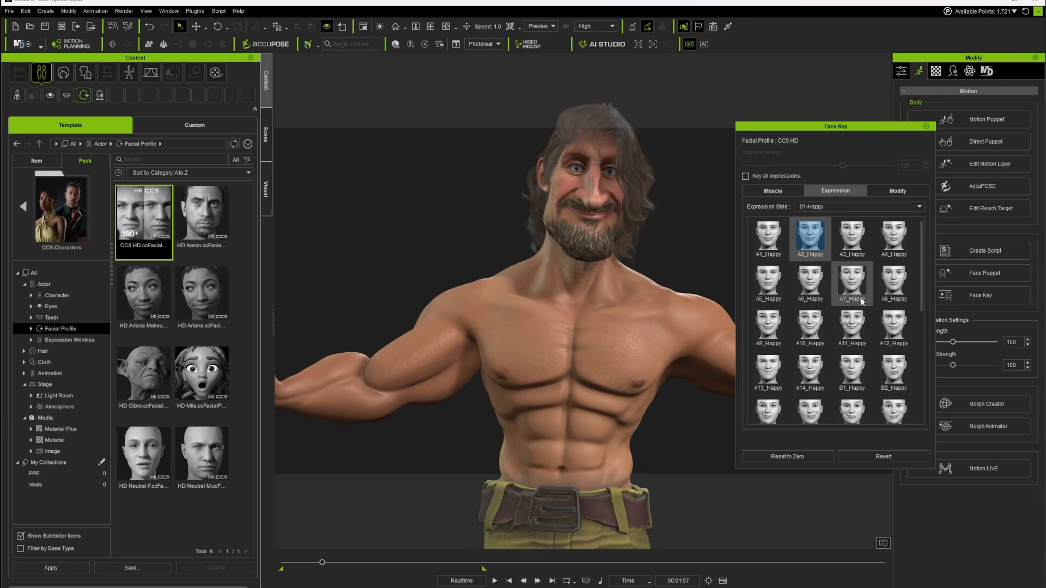
{"action": "scroll", "coordinate": [862, 301], "scroll_direction": "down", "scroll_amount": 4}
{"action": "left_click", "coordinate": [852, 400]}
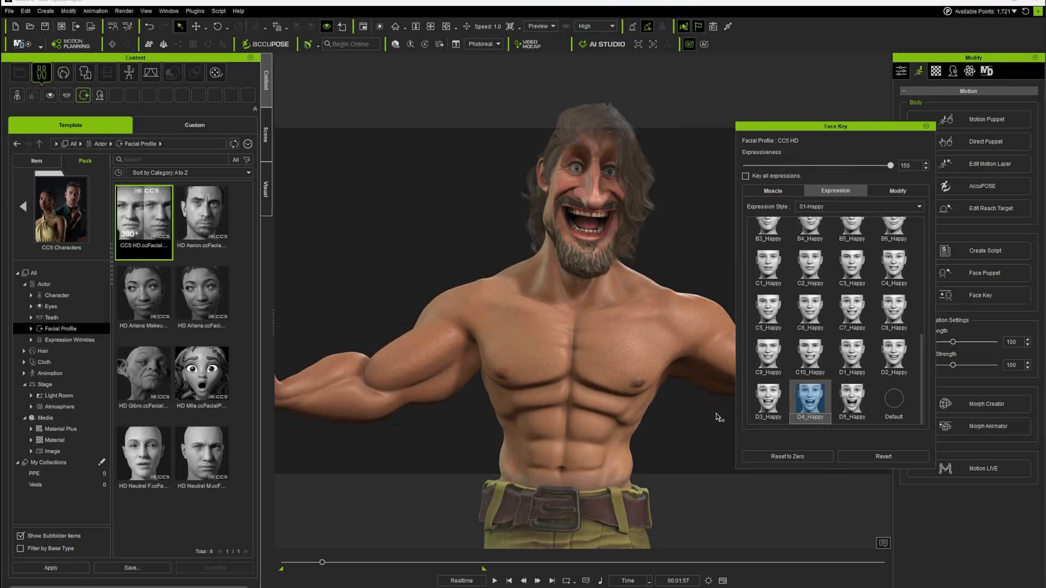
{"action": "left_click_drag", "start_coordinate": [322, 562], "coordinate": [403, 564]}
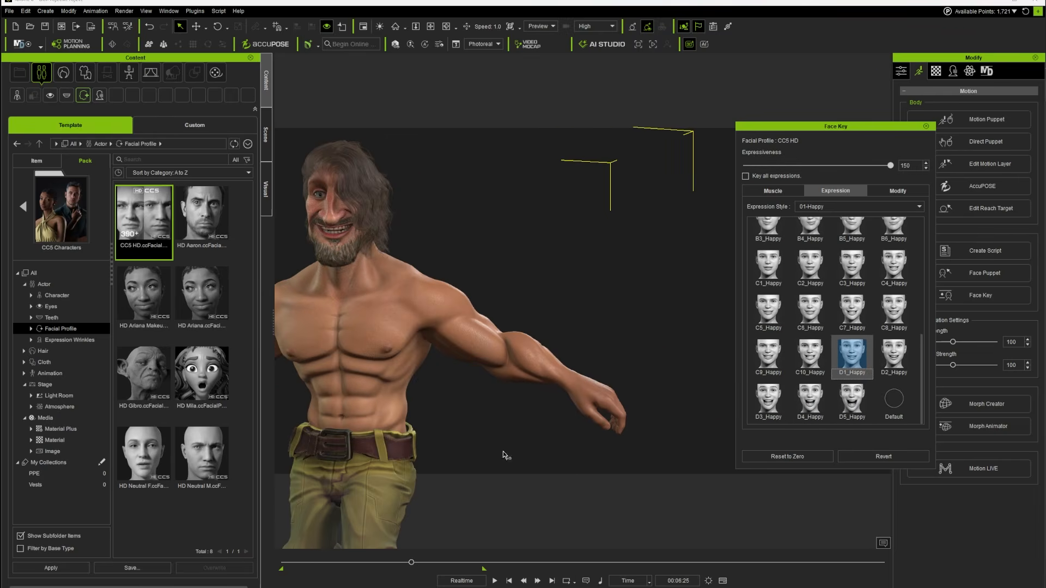
{"action": "left_click", "coordinate": [509, 581]}
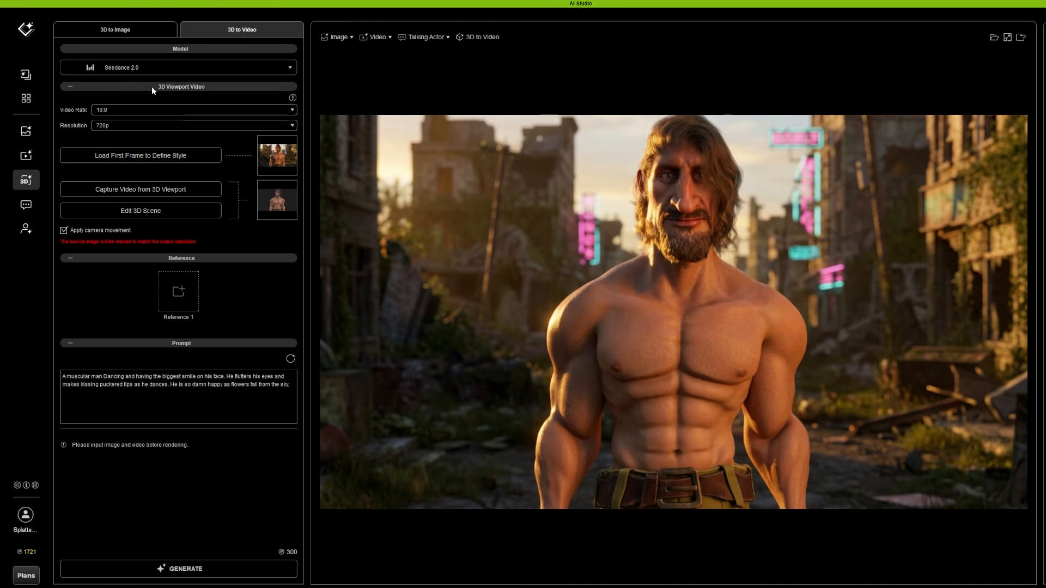
Set the video model to LTX2.3 Canny and recapture the source video from the 3D viewport
{"action": "left_click", "coordinate": [156, 68]}
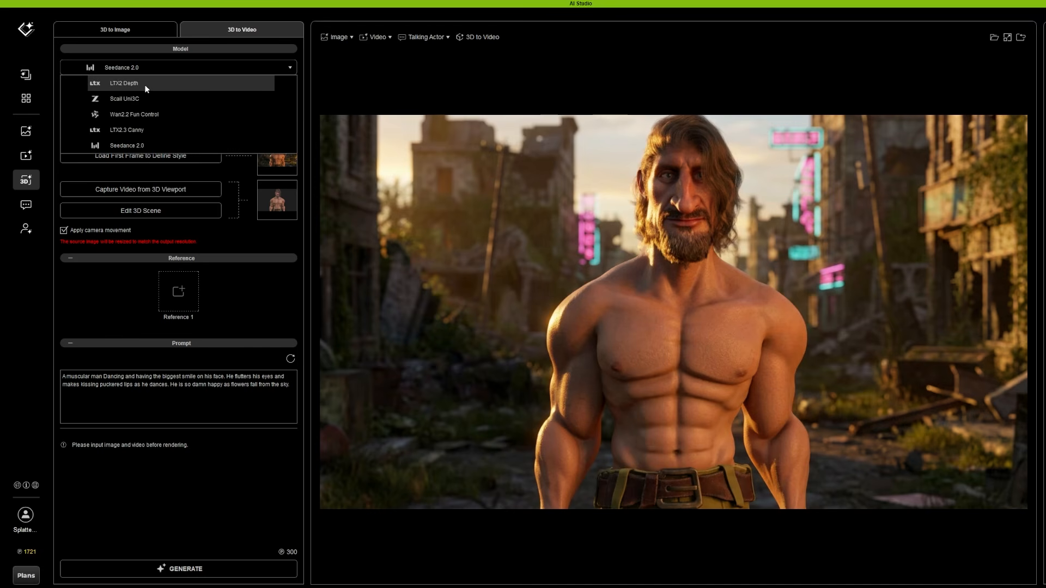
{"action": "left_click", "coordinate": [133, 132]}
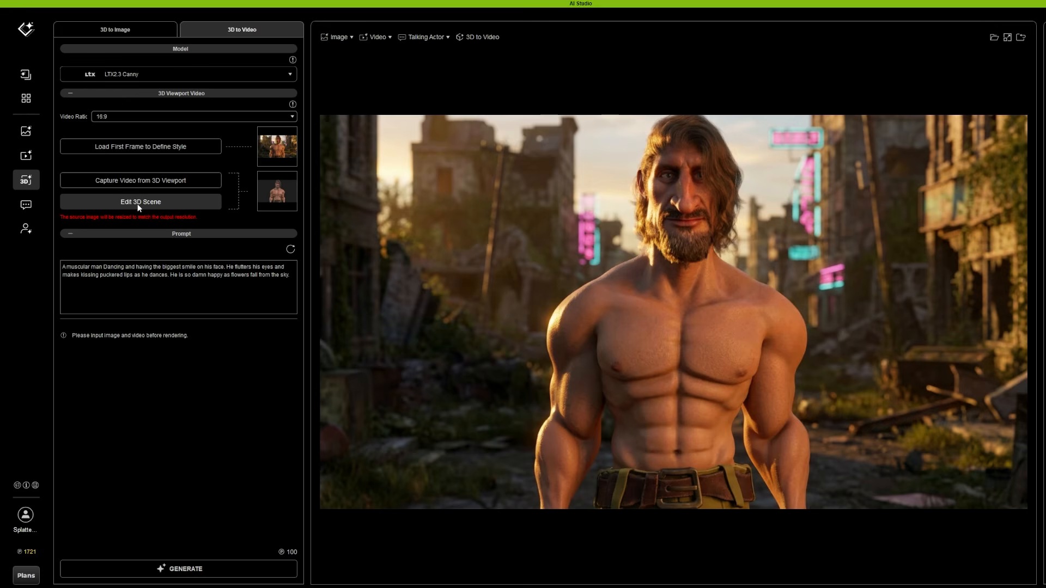
{"action": "left_click", "coordinate": [126, 183]}
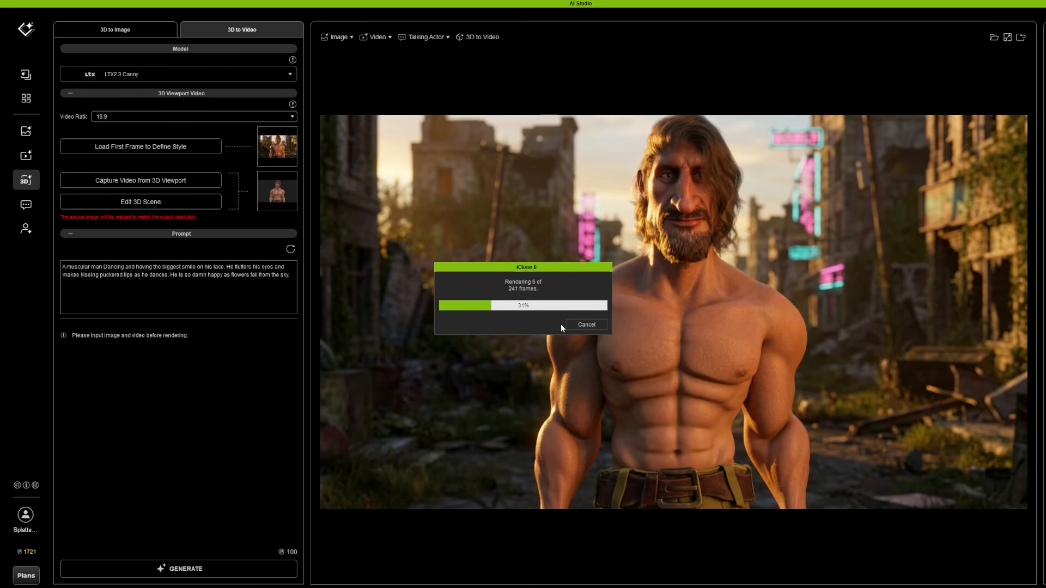
Replace the falling flowers in the prompt with "there are zombies all around him moving slowly" and generate the video
{"action": "left_click_drag", "start_coordinate": [127, 283], "coordinate": [259, 275]}
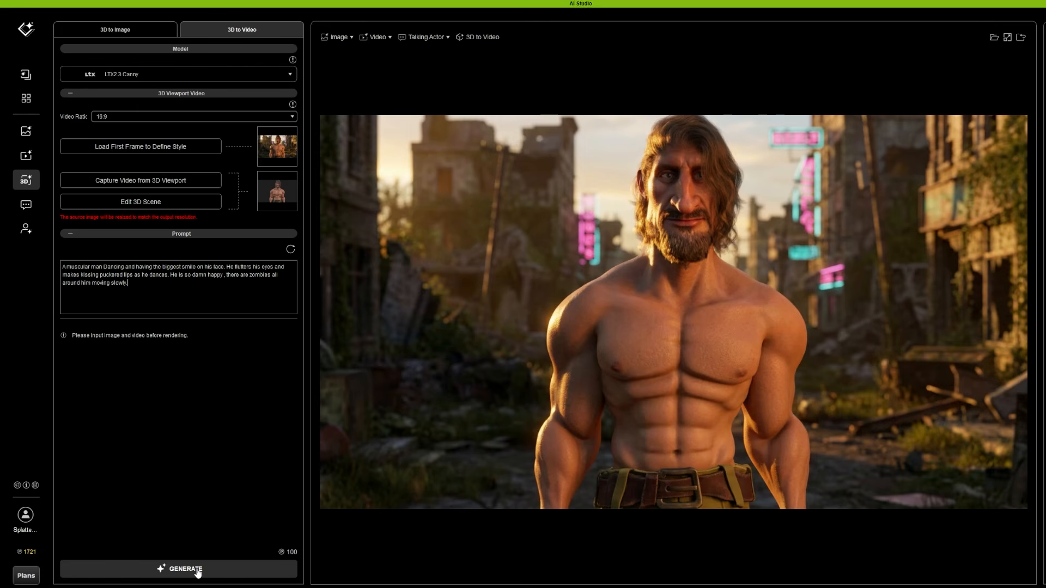
{"action": "left_click", "coordinate": [197, 573]}
Change the video model to LTX2 Depth and generate another version with the zombie prompt
{"action": "left_click", "coordinate": [148, 78]}
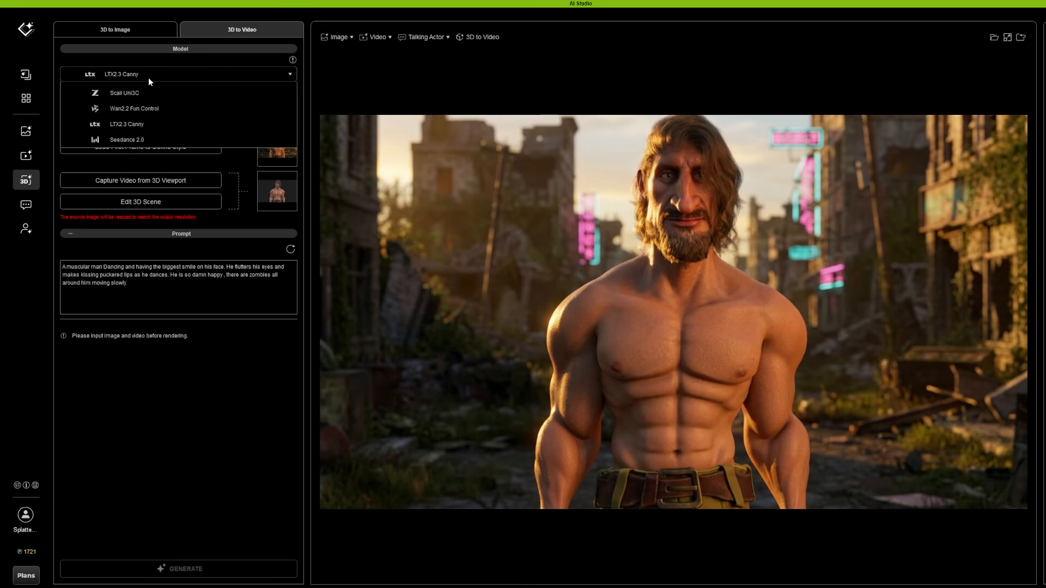
{"action": "left_click", "coordinate": [149, 123]}
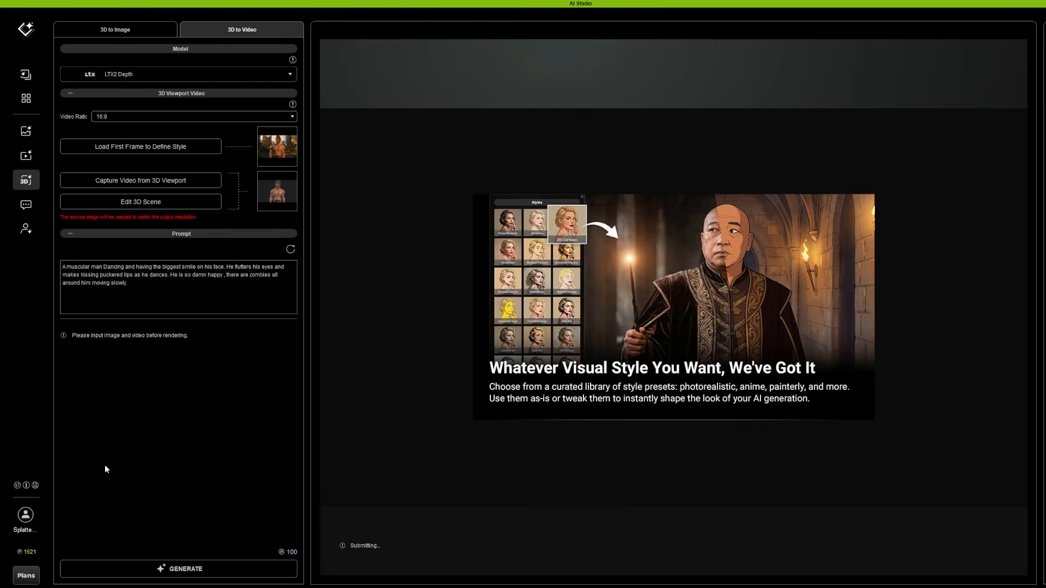
{"action": "left_click", "coordinate": [186, 570]}
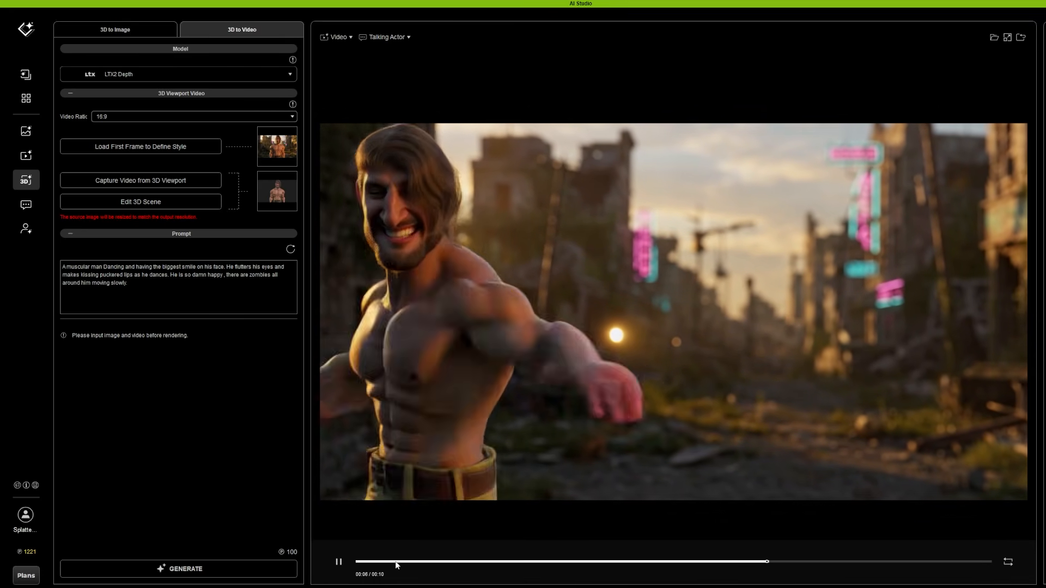
Play and scrub through the generated zombie videos to compare the models' motion, facial expressions and backgrounds
{"action": "left_click", "coordinate": [338, 564]}
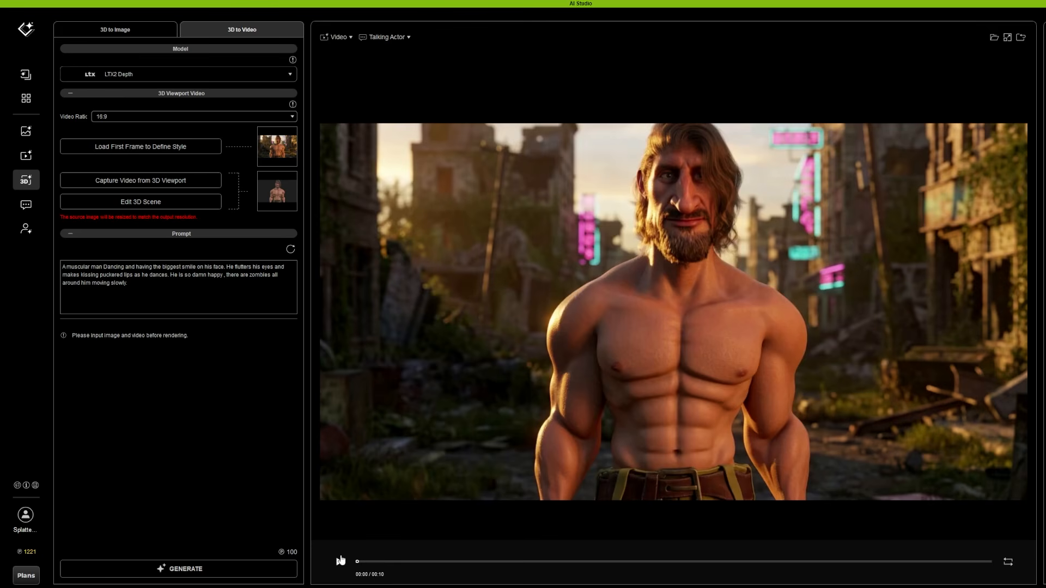
{"action": "left_click", "coordinate": [339, 564]}
{"action": "left_click", "coordinate": [338, 562]}
{"action": "left_click", "coordinate": [340, 559]}
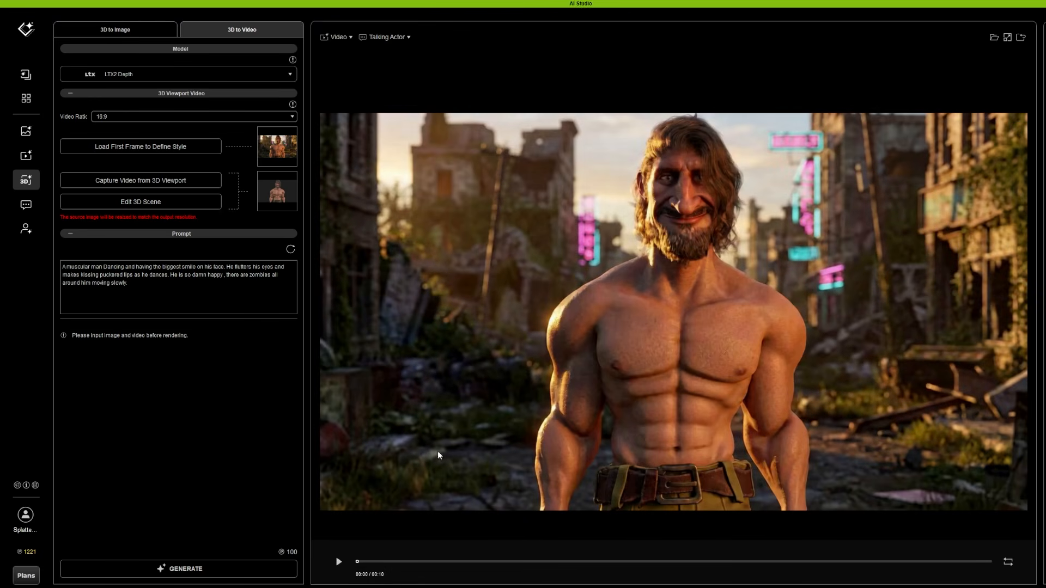
{"action": "left_click", "coordinate": [337, 569]}
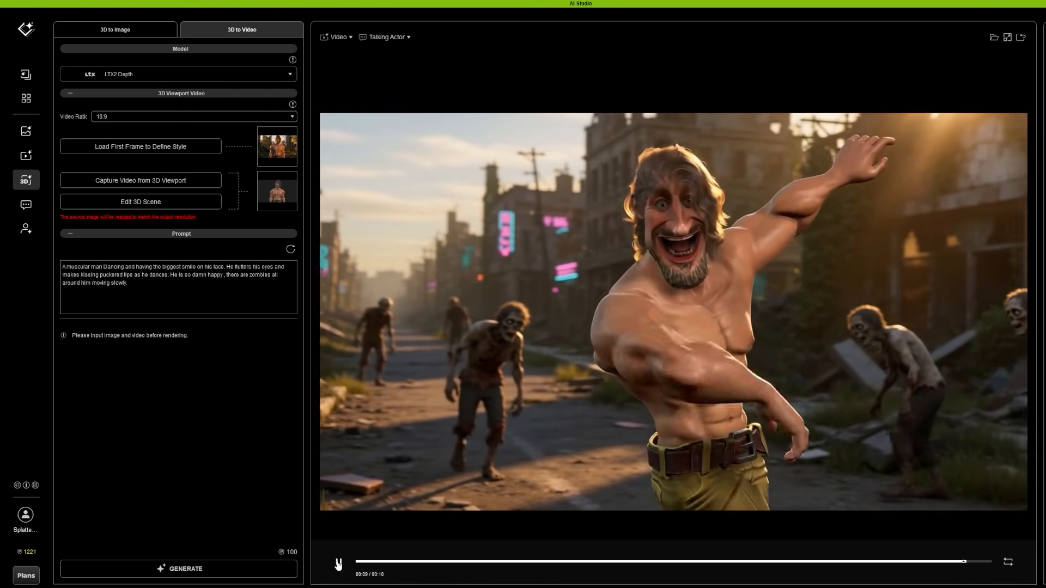
{"action": "left_click", "coordinate": [339, 563]}
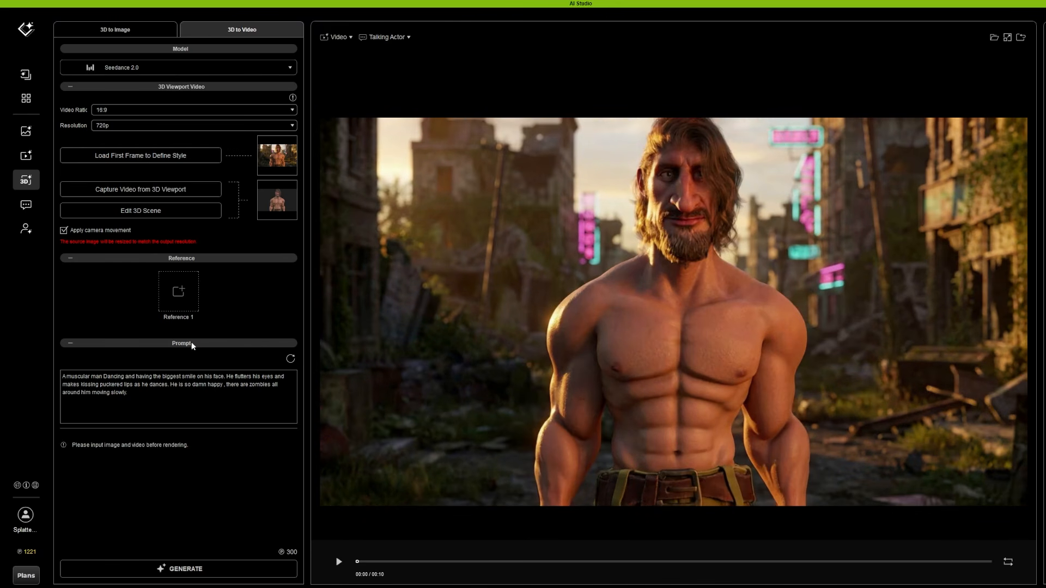
{"action": "left_click", "coordinate": [339, 564]}
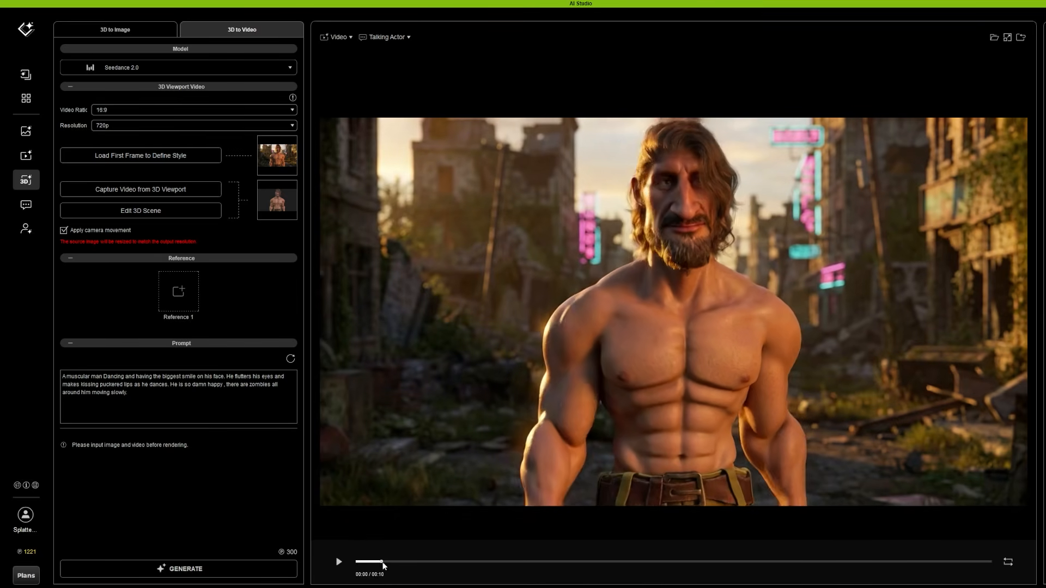
{"action": "left_click_drag", "start_coordinate": [400, 562], "coordinate": [910, 540]}
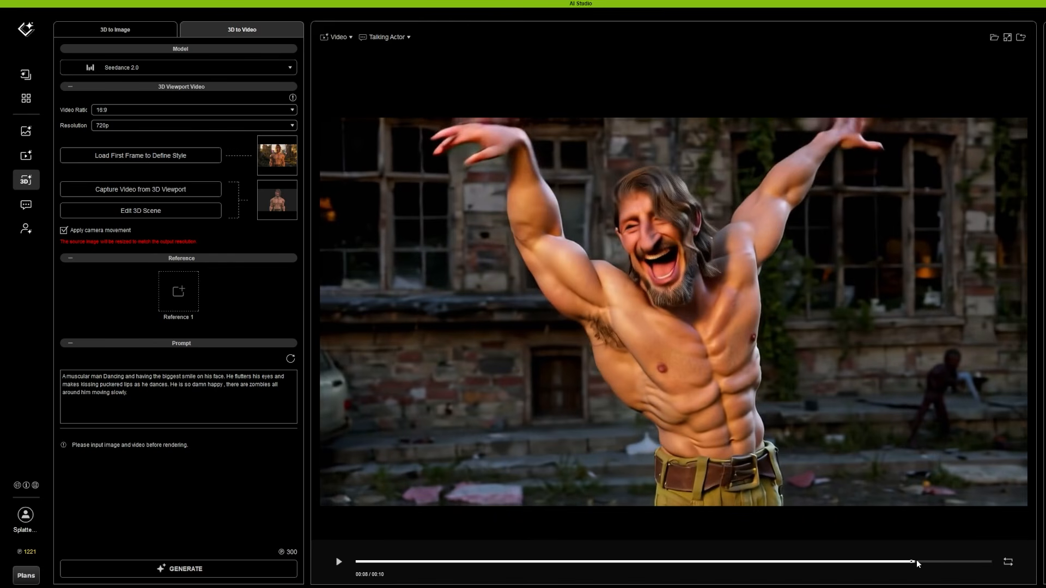
{"action": "left_click_drag", "start_coordinate": [913, 562], "coordinate": [914, 540]}
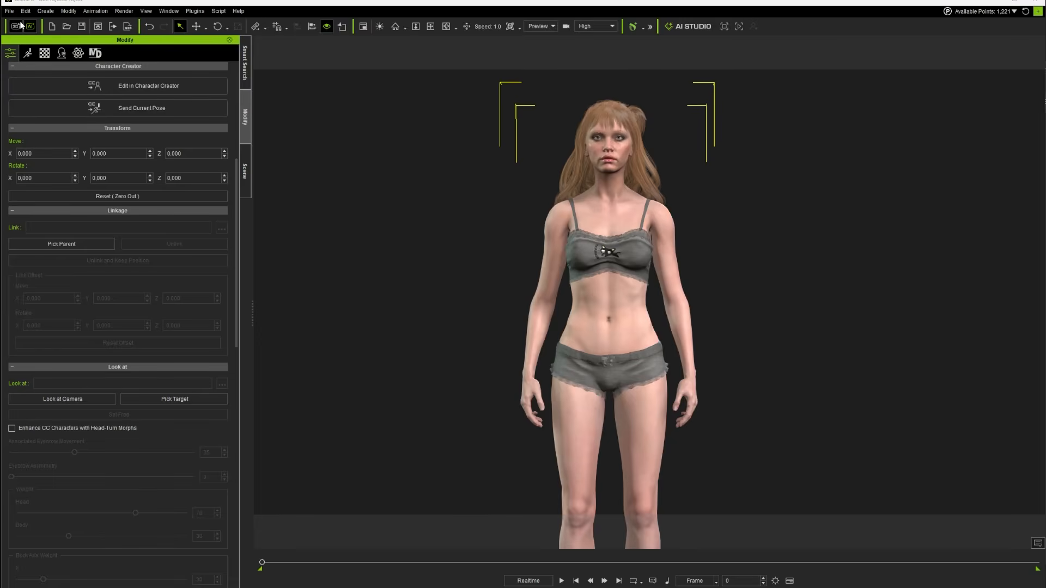
Switch to the iClone scene with the red-haired female character and play her animation from the first frame
{"action": "left_click", "coordinate": [20, 26]}
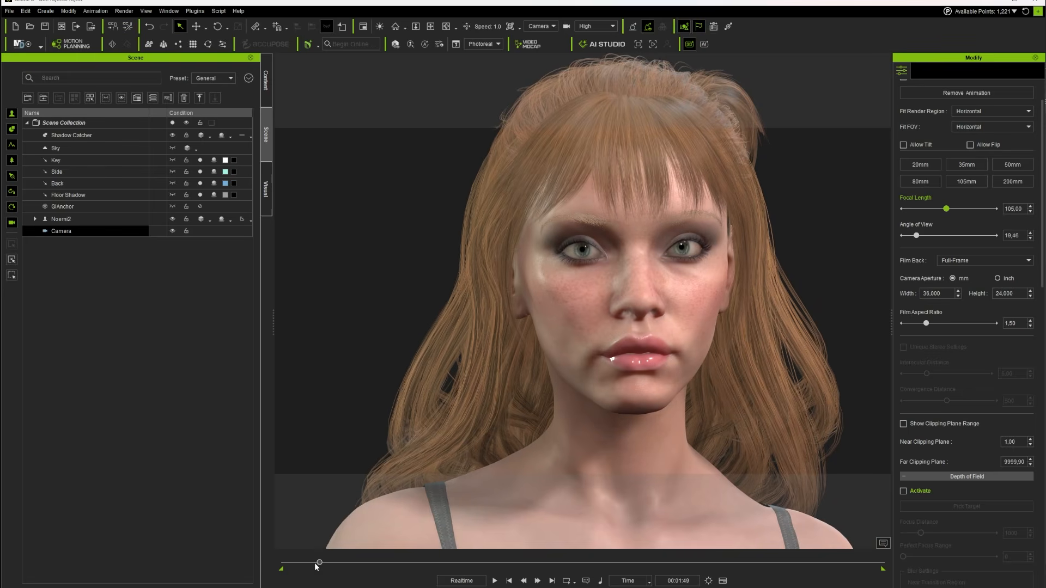
{"action": "left_click_drag", "start_coordinate": [315, 564], "coordinate": [275, 566]}
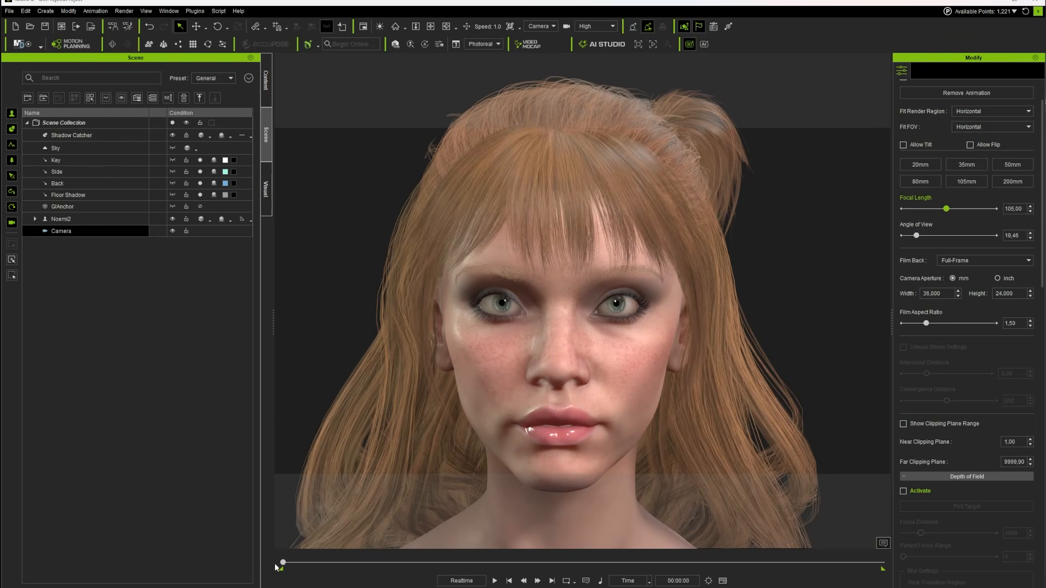
{"action": "left_click", "coordinate": [495, 580]}
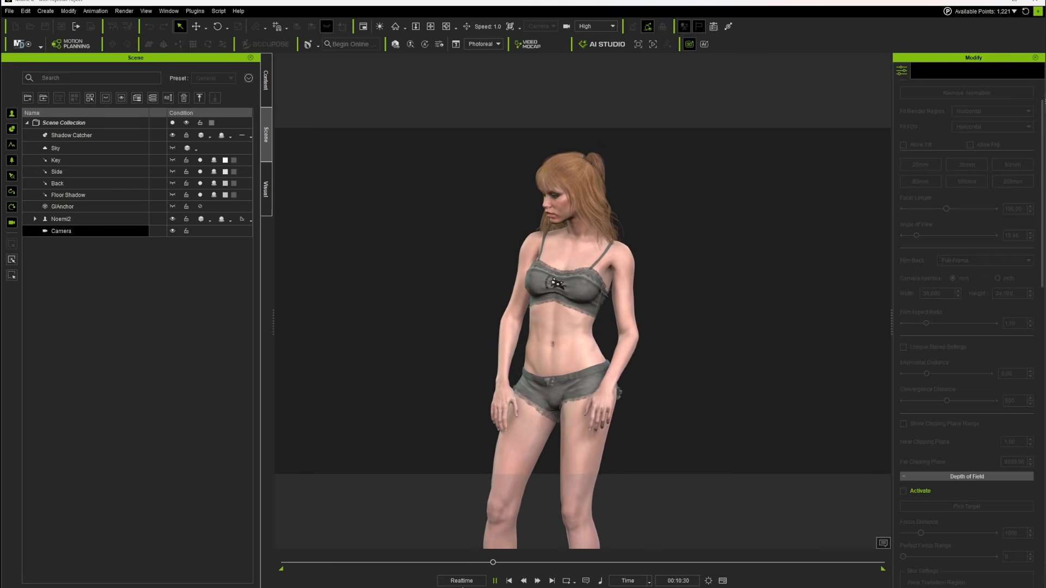
Stop the animation and use the timeline to set the playback range from frame 0 to frame 632
{"action": "key", "text": "space"}
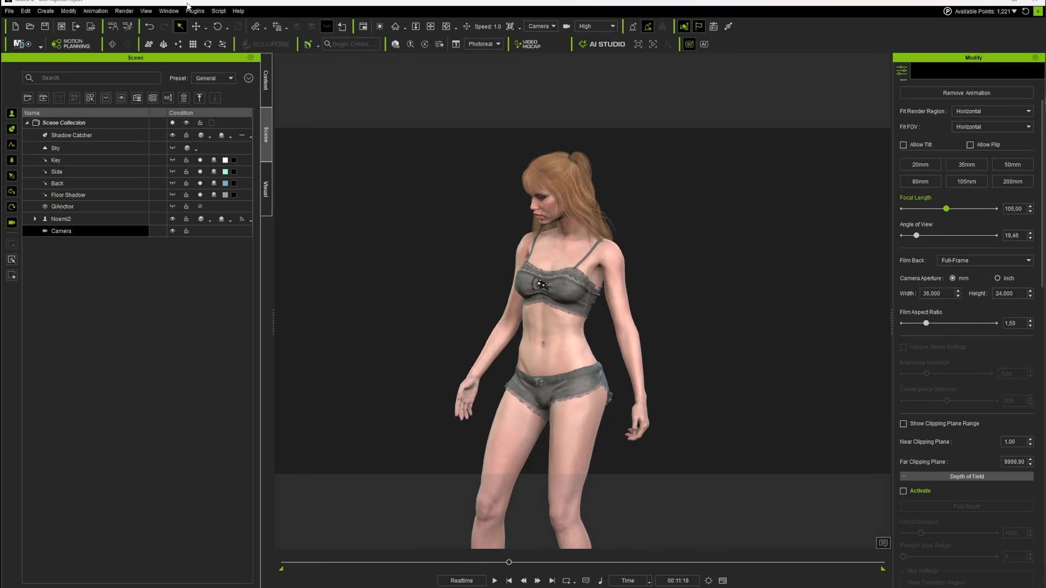
{"action": "left_click", "coordinate": [190, 12]}
{"action": "mouse_move", "coordinate": [179, 12]}
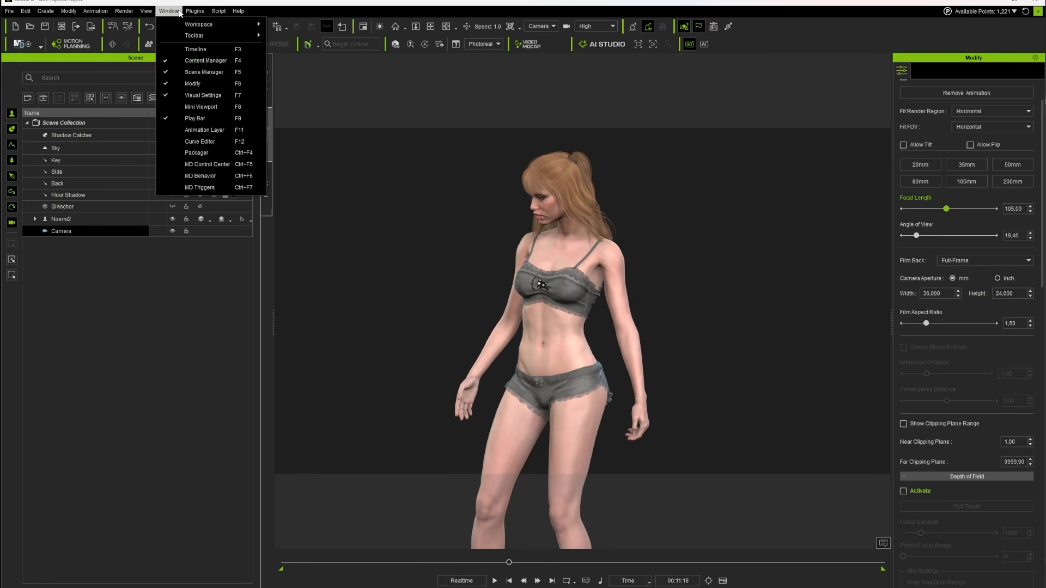
{"action": "left_click", "coordinate": [207, 50]}
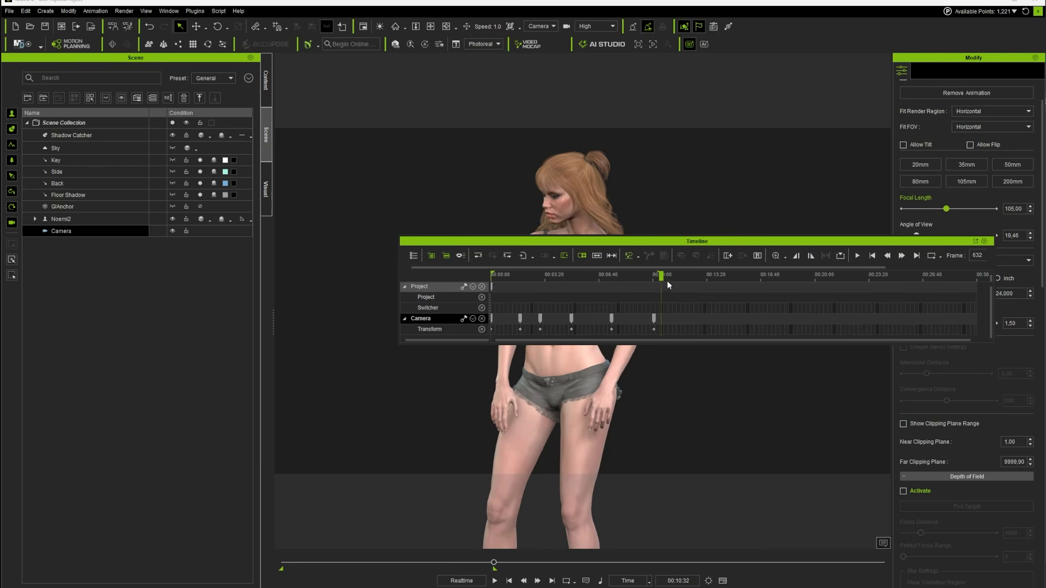
{"action": "left_click_drag", "start_coordinate": [661, 277], "coordinate": [490, 278]}
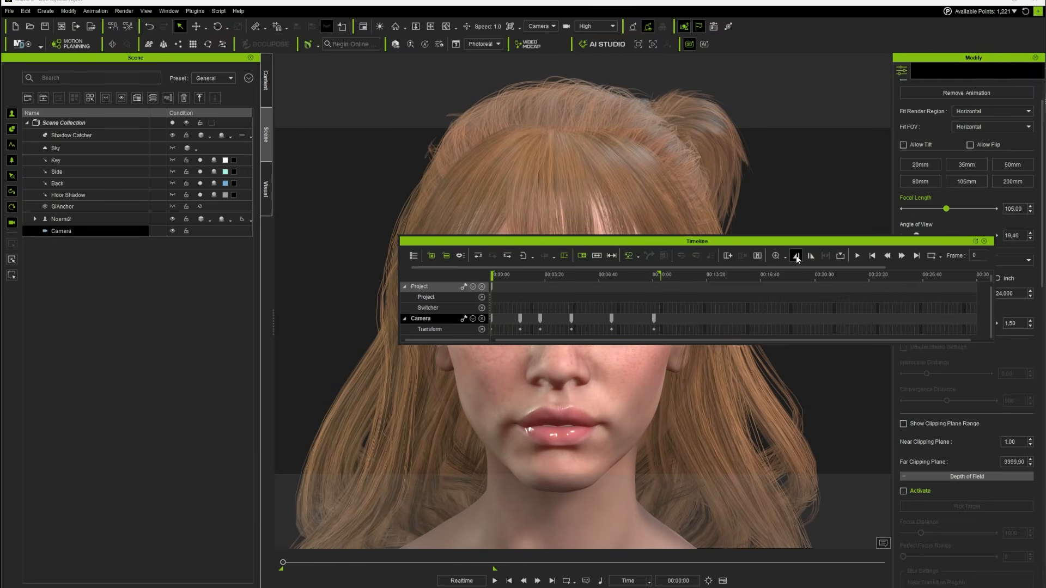
{"action": "left_click", "coordinate": [984, 241]}
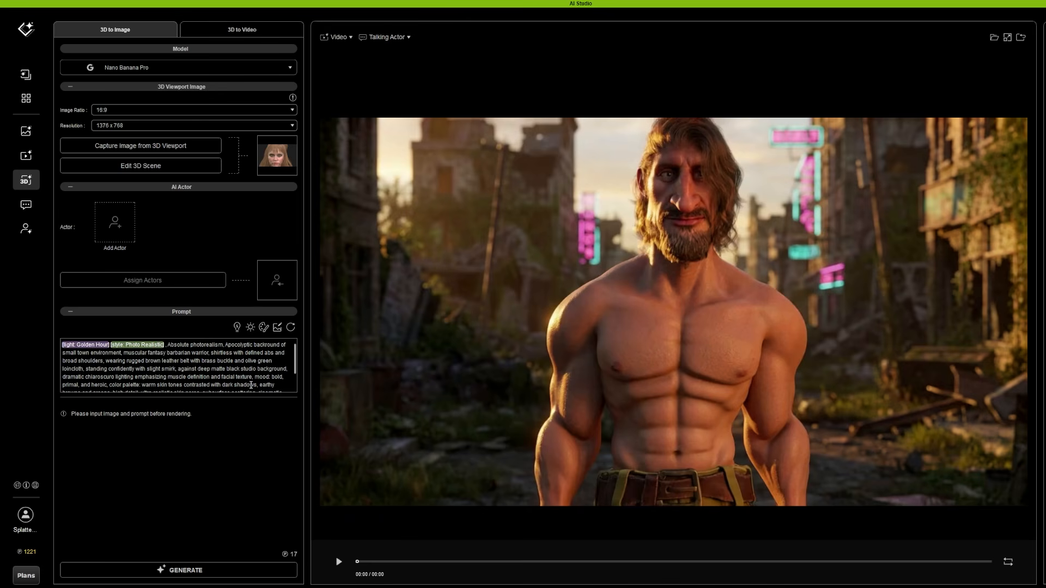
Rewrite the image prompt as a beautiful woman posing among screaming skeletons, with Volumetric, Cyber Neon, Teal & Orange lighting and Photo Realistic style
{"action": "left_click_drag", "start_coordinate": [296, 368], "coordinate": [296, 386]}
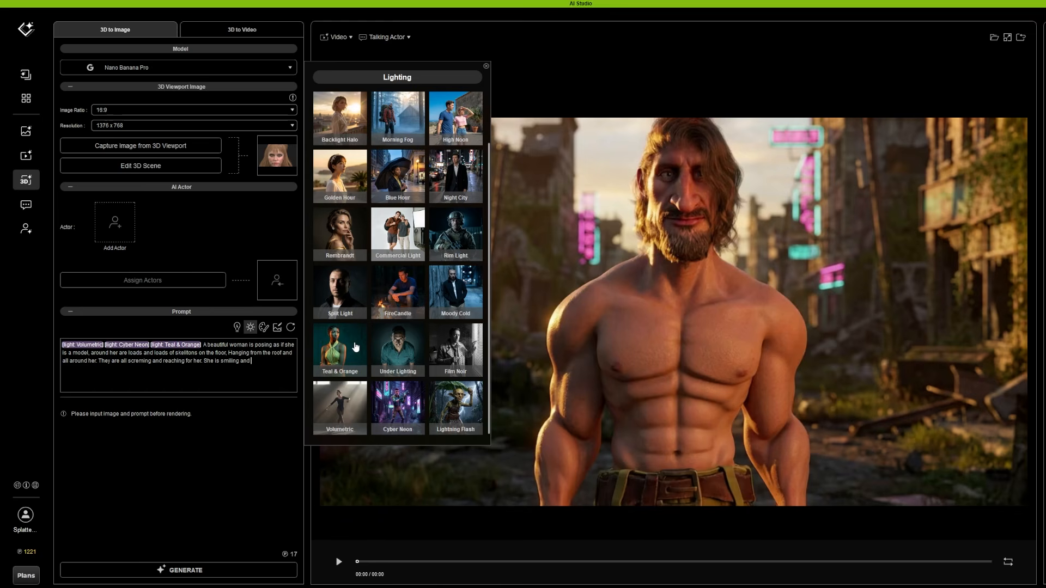
{"action": "left_click", "coordinate": [263, 327]}
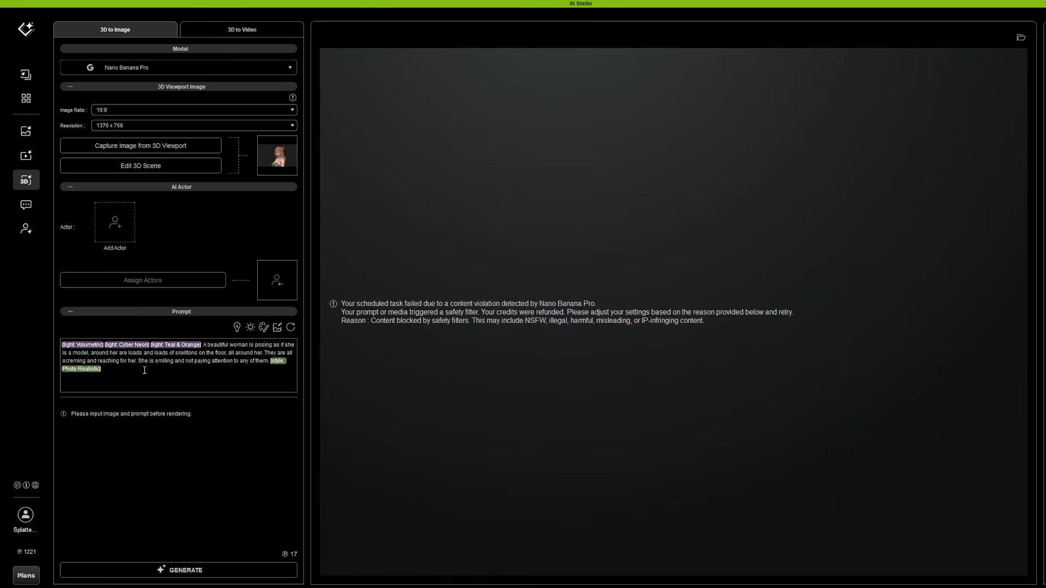
{"action": "double_click", "coordinate": [193, 377]}
{"action": "double_click", "coordinate": [246, 374]}
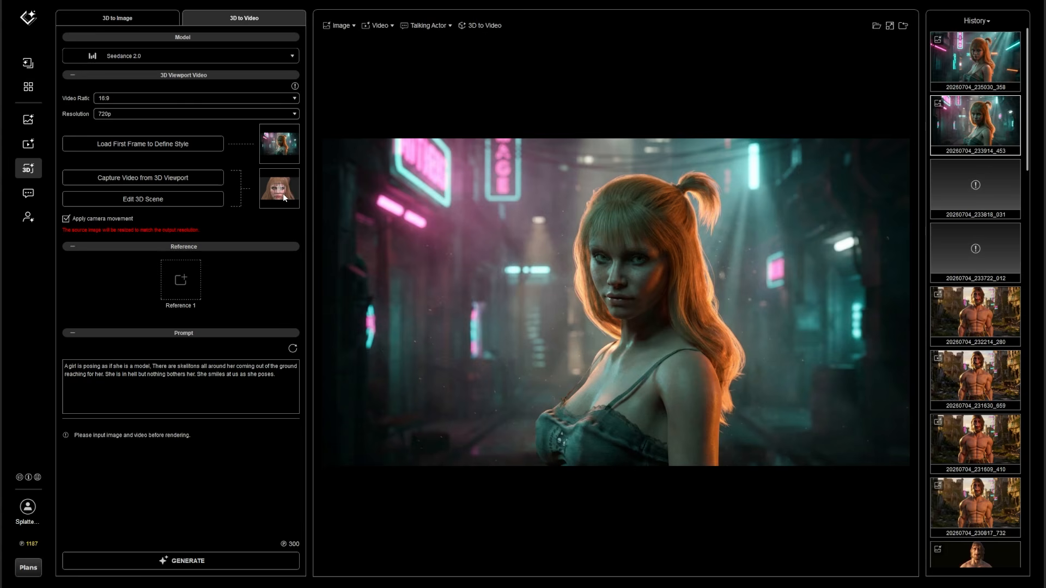
Preview the captured viewport video, add the Clara AI actor as a video reference, and browse the other actor templates
{"action": "mouse_move", "coordinate": [280, 206]}
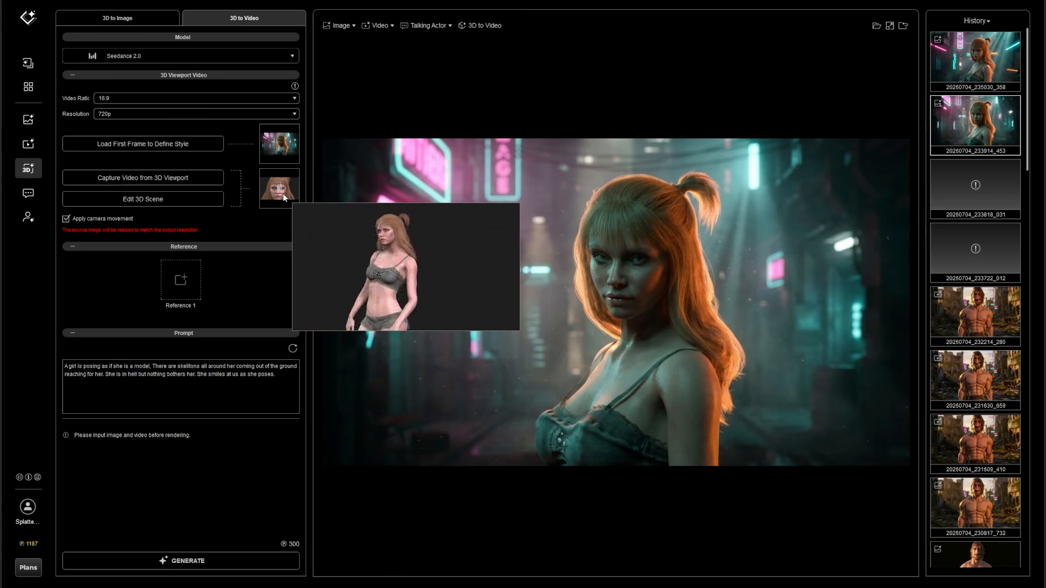
{"action": "left_click", "coordinate": [180, 279]}
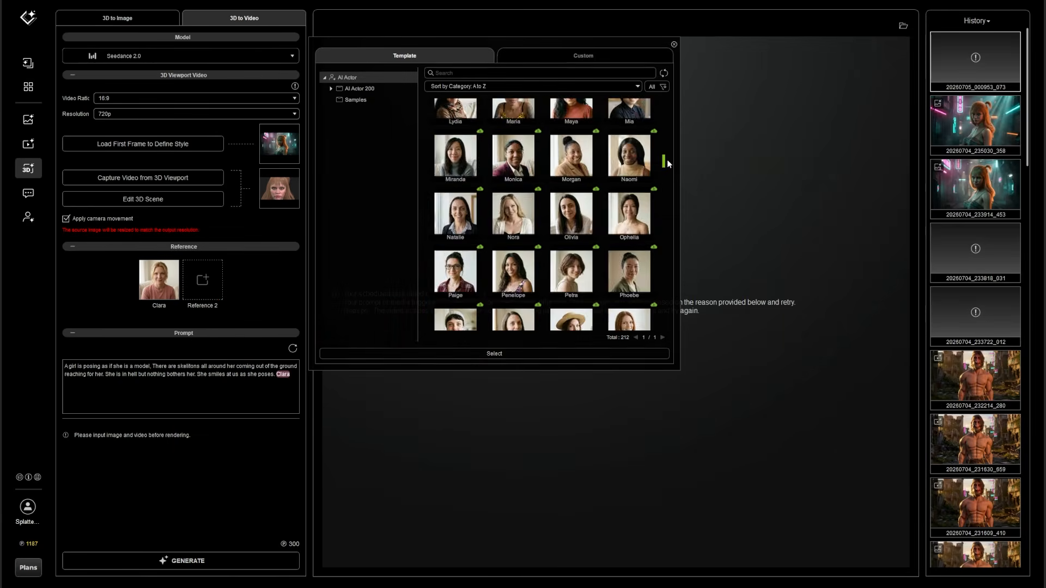
{"action": "left_click_drag", "start_coordinate": [663, 161], "coordinate": [665, 207]}
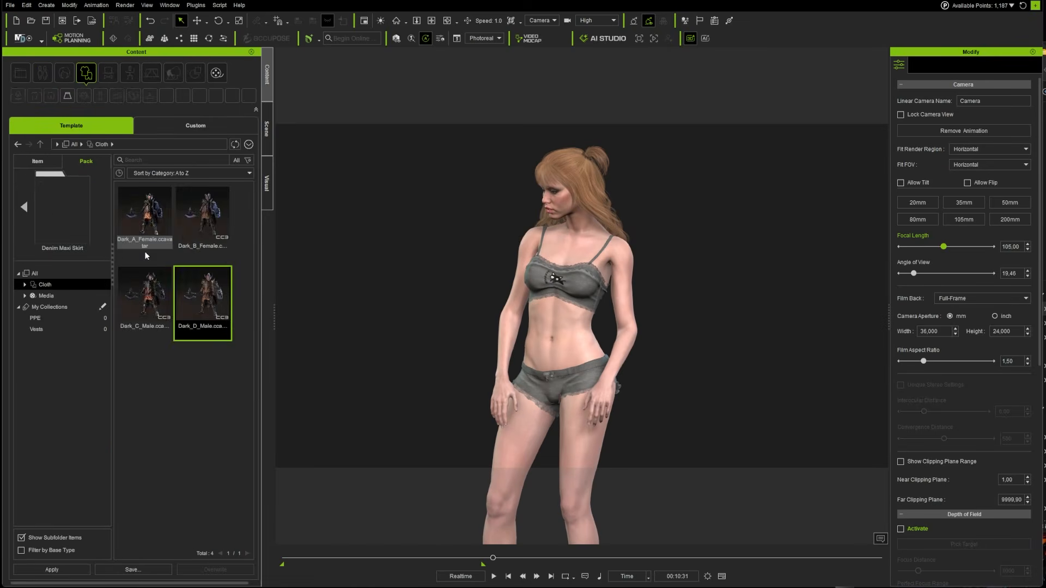
Try to dress the red-haired woman in the brown skirt from the Denim Maxi Skirt pack, and return to AI Studio
{"action": "left_click", "coordinate": [145, 248]}
{"action": "left_click_drag", "start_coordinate": [198, 223], "coordinate": [551, 345]}
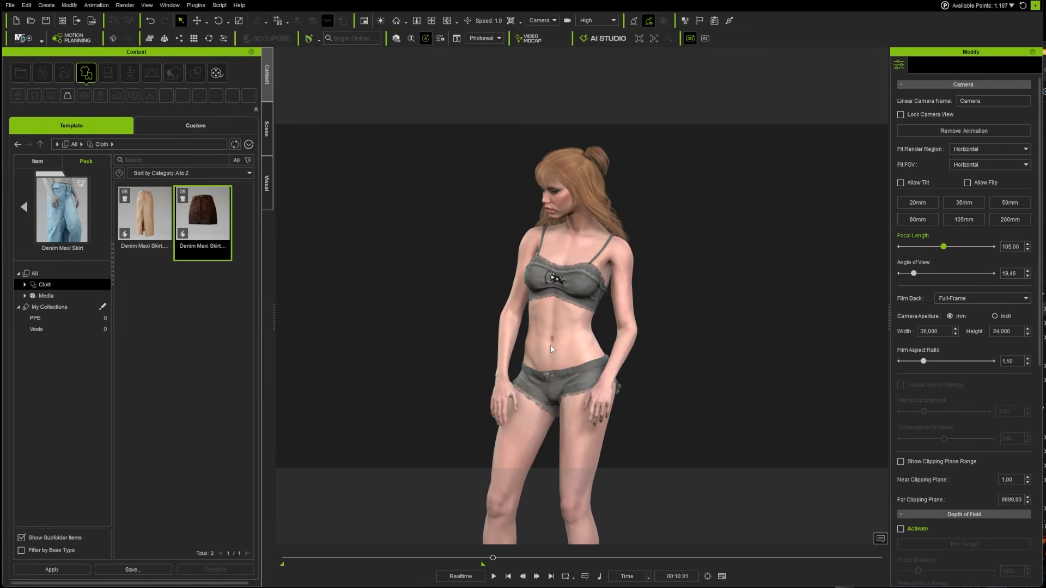
{"action": "left_click", "coordinate": [705, 38]}
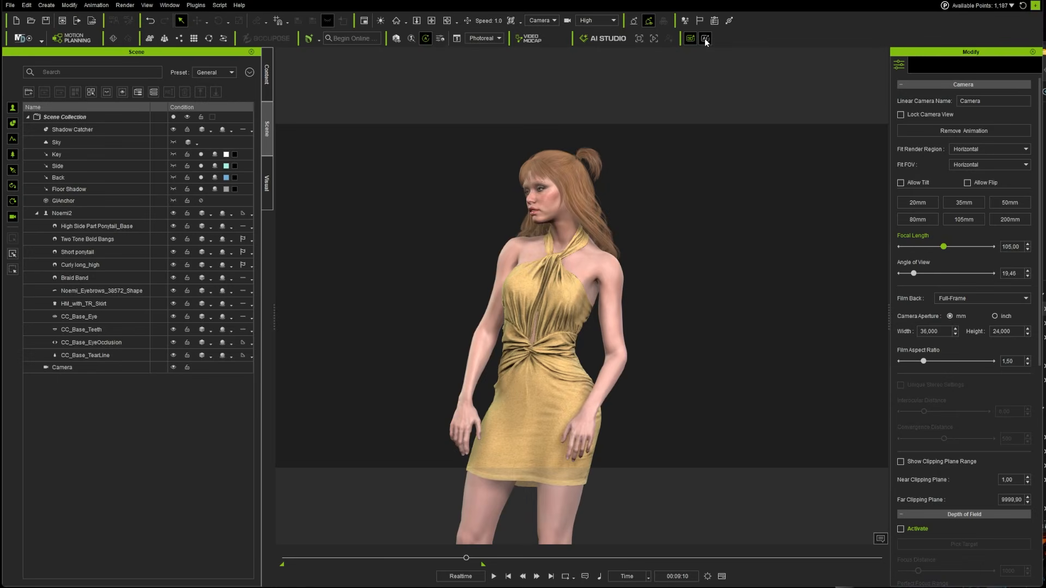
{"action": "left_click", "coordinate": [706, 38]}
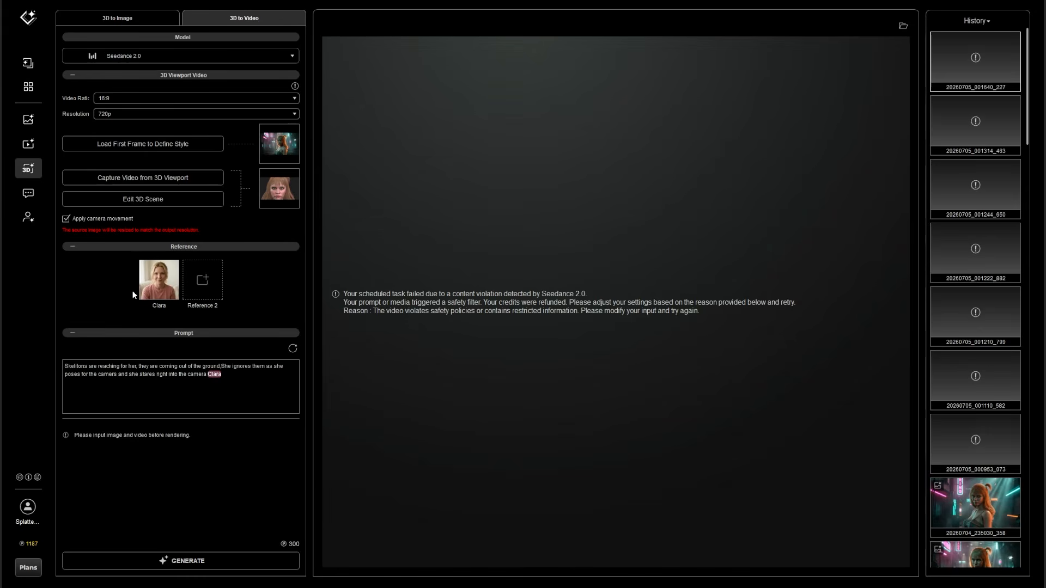
Recapture the woman's animation from the 3D viewport and play the two Seedance 2.0 videos generated from it
{"action": "left_click", "coordinate": [144, 179]}
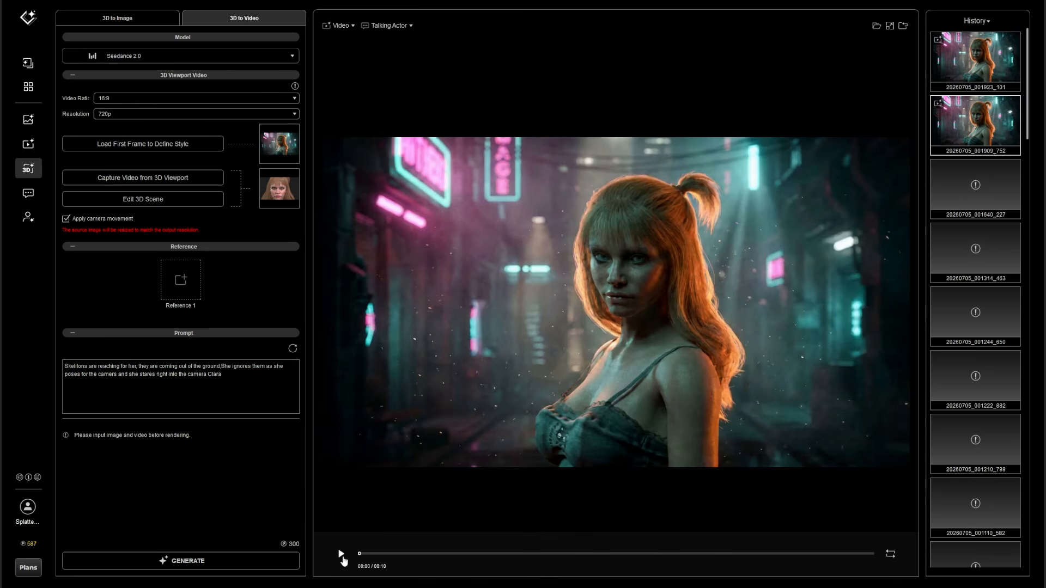
{"action": "left_click", "coordinate": [341, 555]}
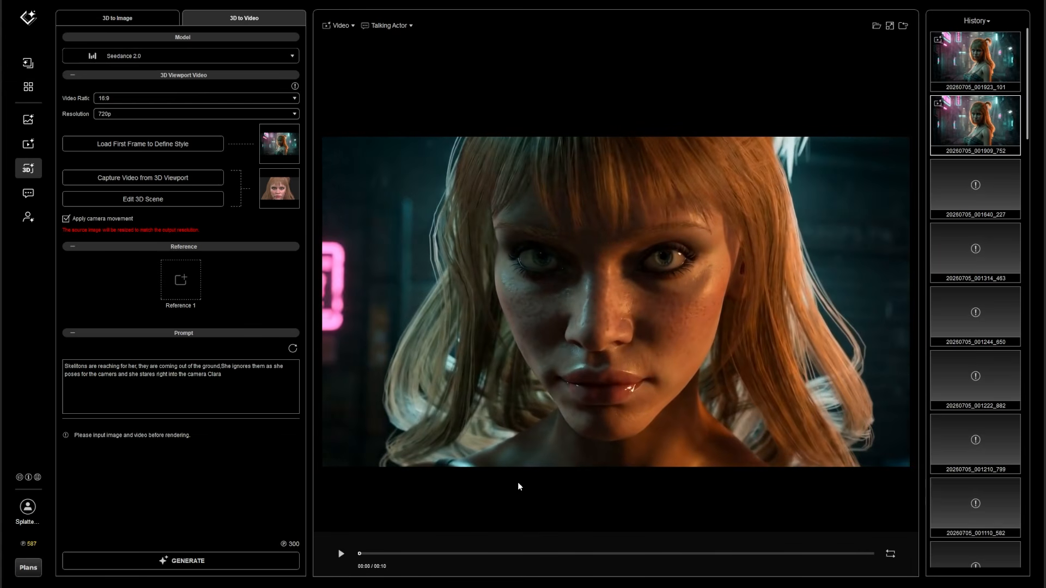
{"action": "left_click", "coordinate": [967, 68]}
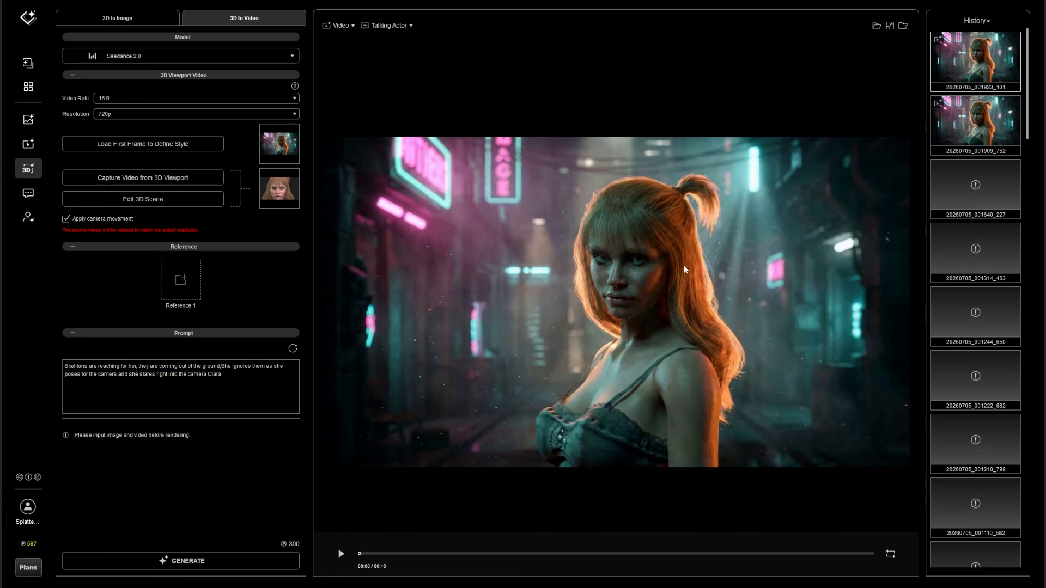
{"action": "left_click", "coordinate": [338, 554]}
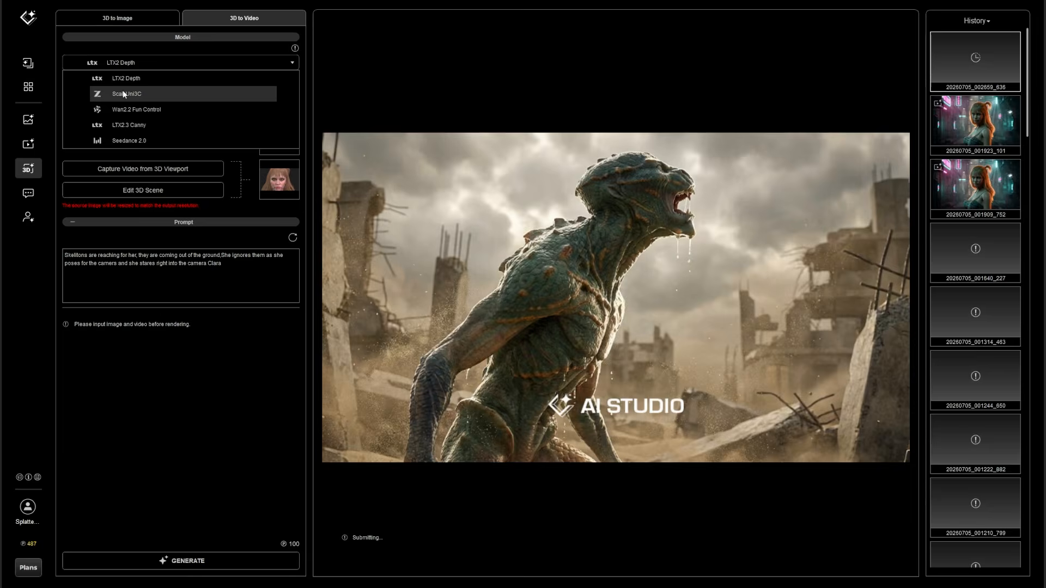
Change the video model to Scail Uni3C and generate another version with the same skeleton prompt
{"action": "left_click", "coordinate": [123, 90]}
{"action": "left_click", "coordinate": [189, 563]}
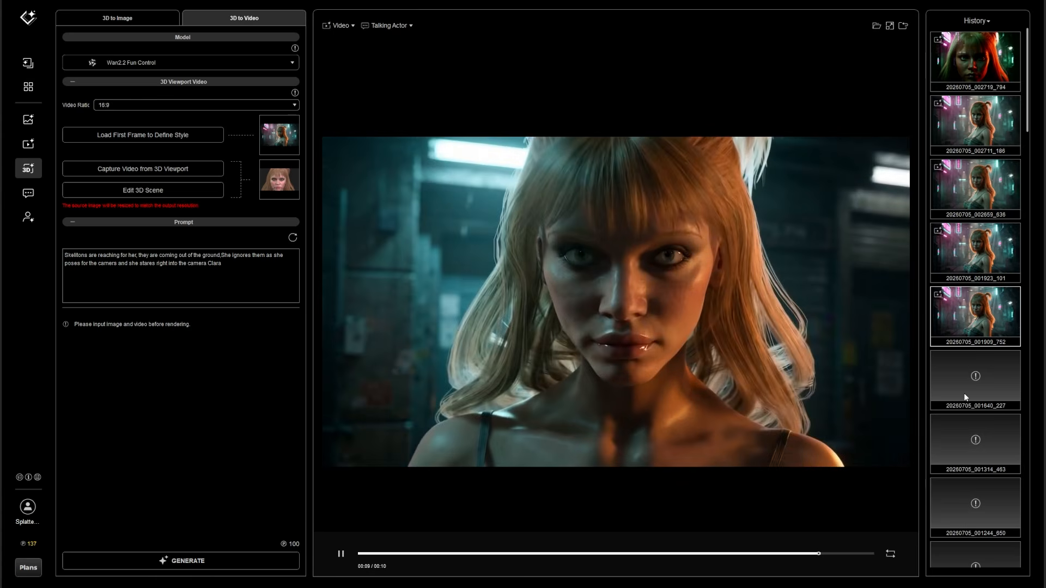
Play the second Seedance 2.0 video, load the LTX2 Depth version with its settings, and play it for comparison
{"action": "left_click", "coordinate": [981, 254]}
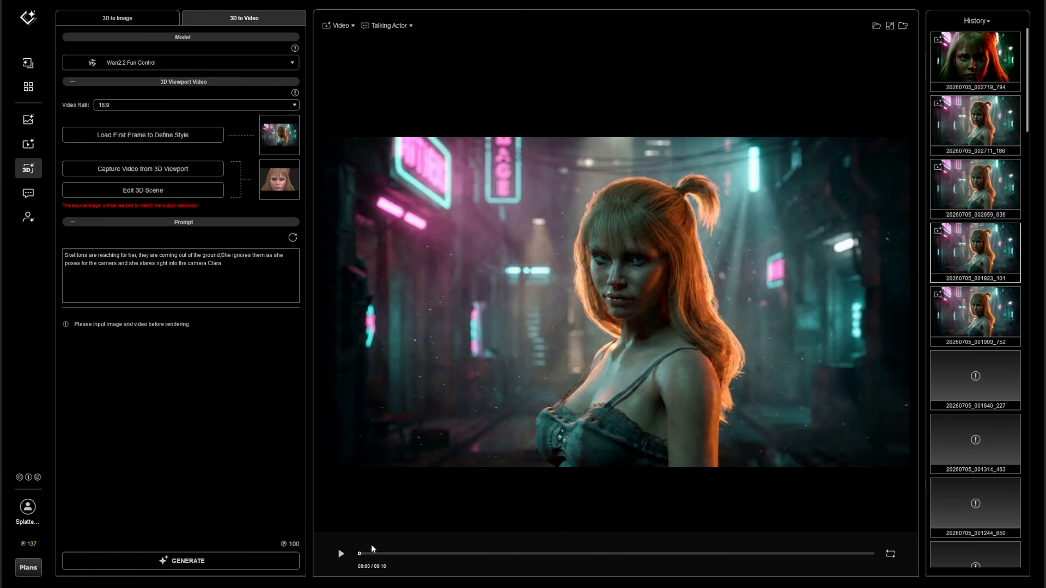
{"action": "left_click", "coordinate": [340, 556]}
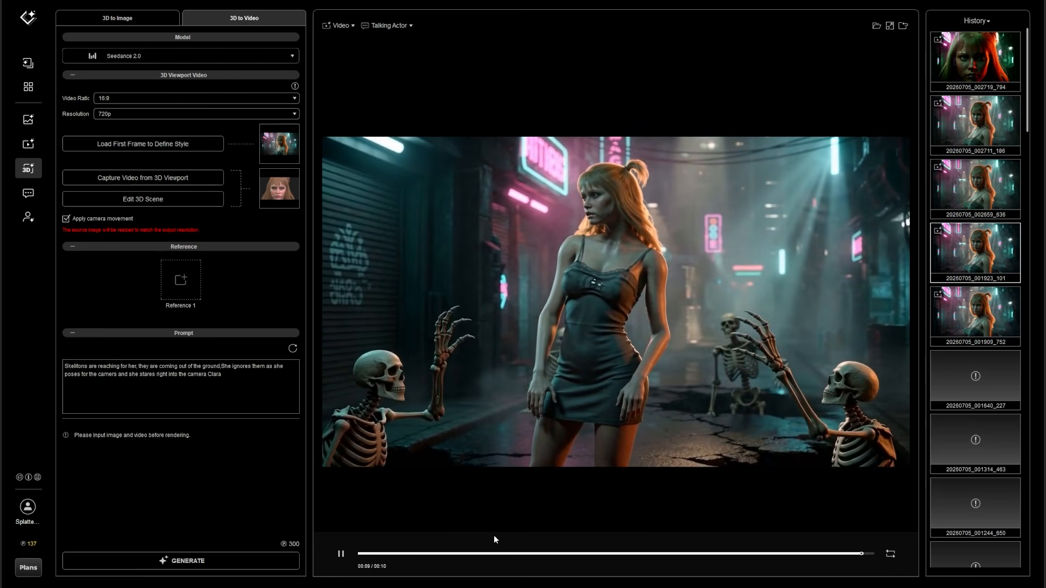
{"action": "left_click", "coordinate": [987, 192]}
{"action": "left_click", "coordinate": [904, 25]}
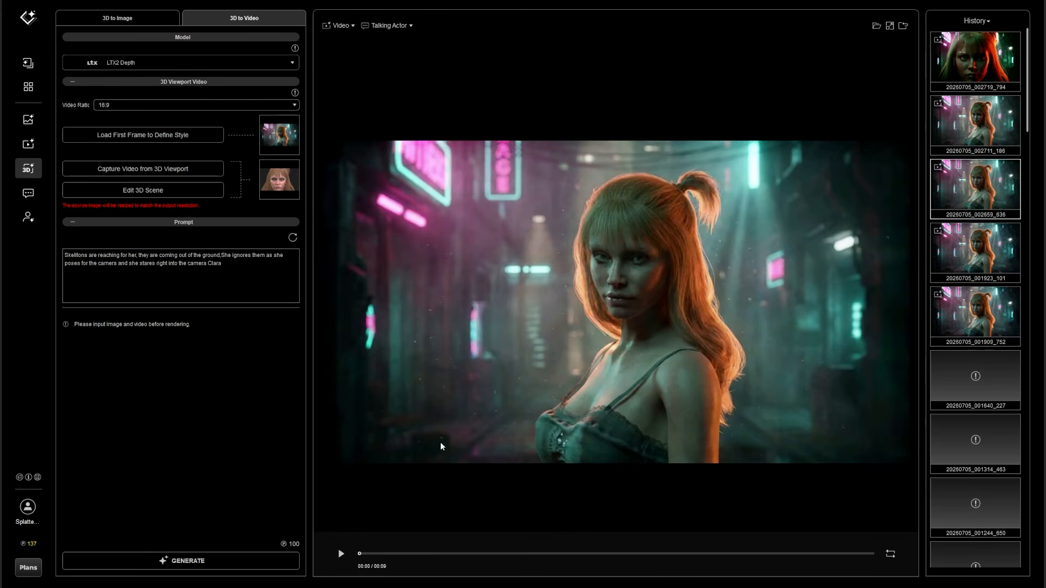
{"action": "left_click", "coordinate": [341, 554]}
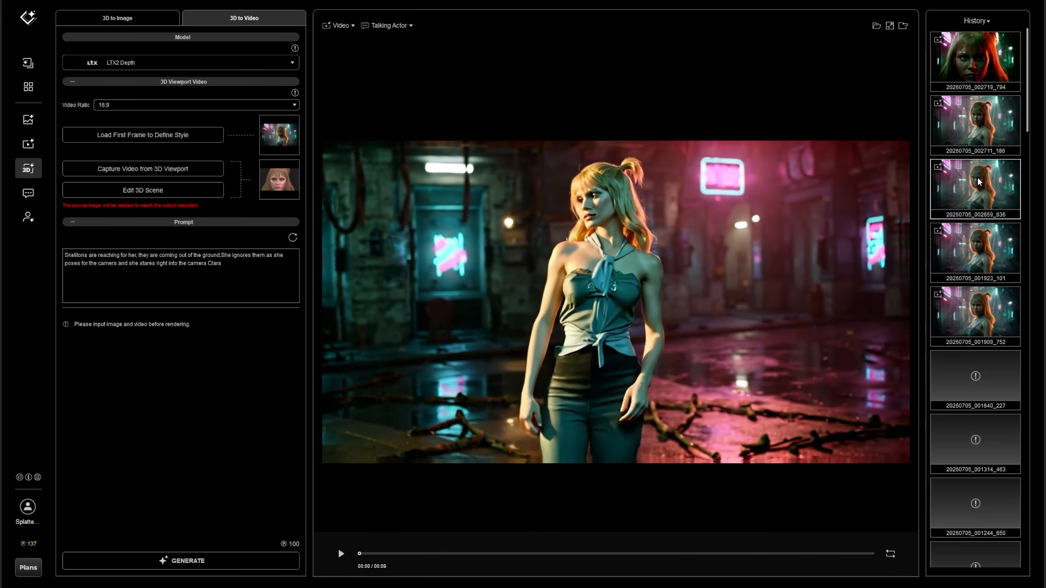
Play the Scail Uni3C and Wan2.2 Fun Control versions to compare their motion, clothing and backgrounds
{"action": "left_click", "coordinate": [974, 142]}
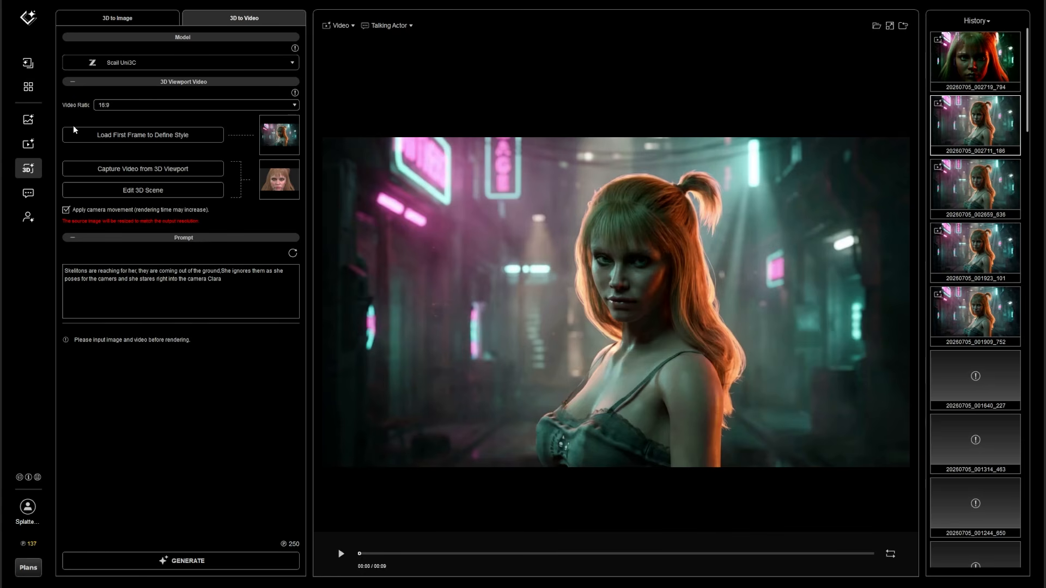
{"action": "left_click", "coordinate": [341, 554]}
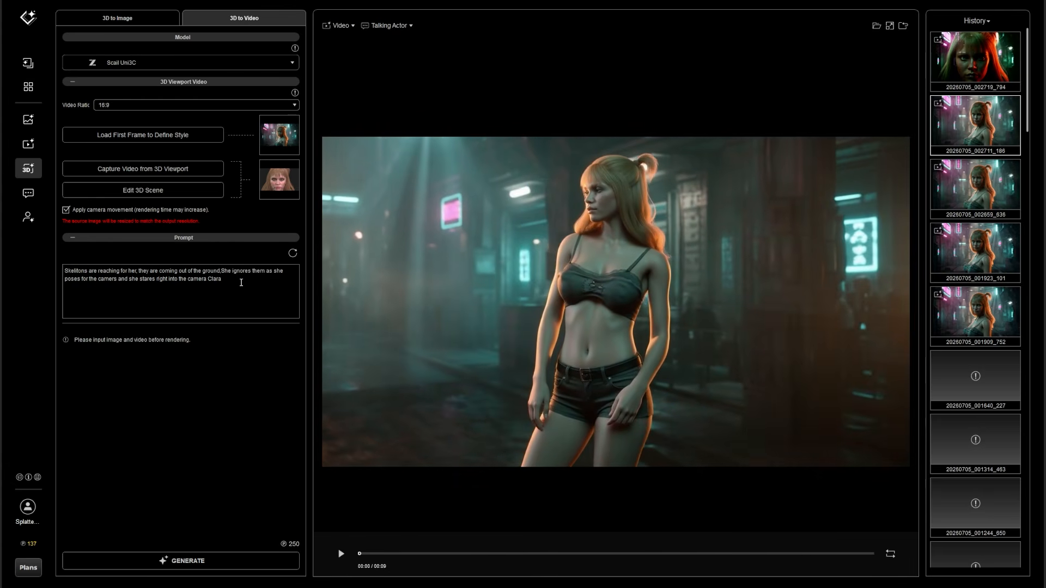
{"action": "left_click", "coordinate": [982, 62]}
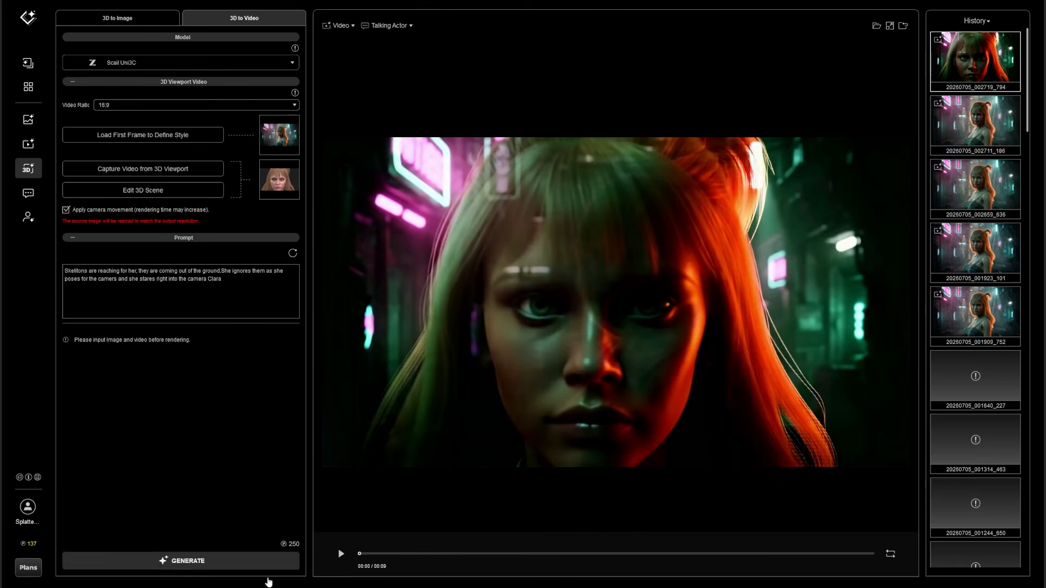
{"action": "left_click", "coordinate": [906, 26]}
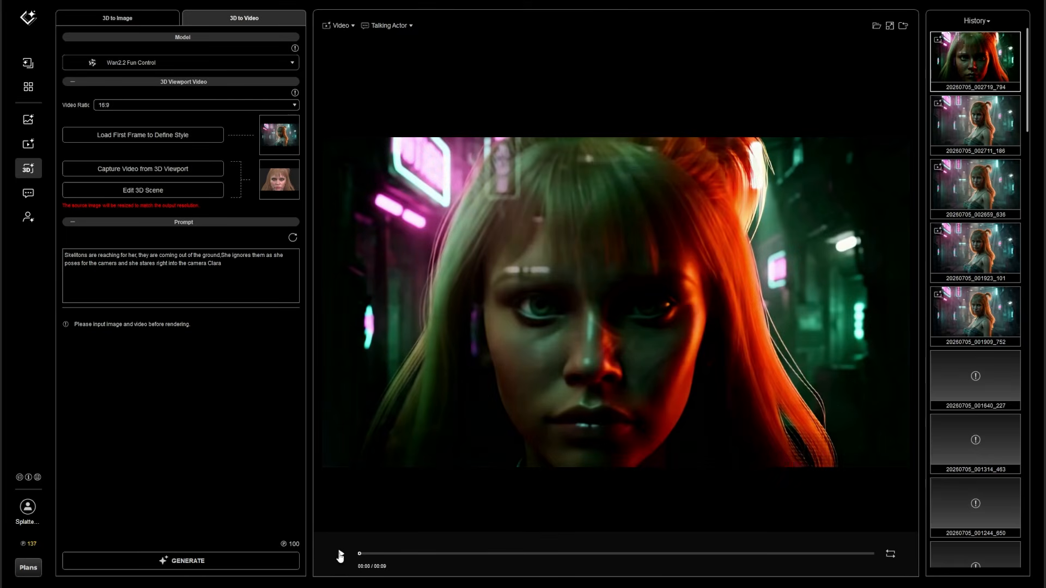
{"action": "left_click", "coordinate": [341, 554]}
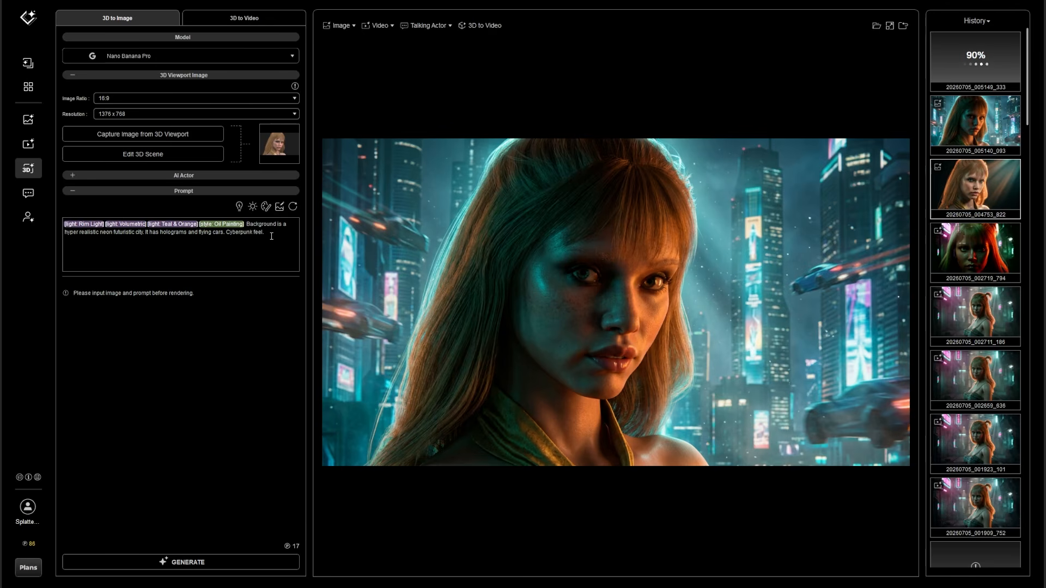
Review the cyberpunk city prompt's lighting and style tags, and compare the Photo Realistic and Oil Painting portraits
{"action": "mouse_move", "coordinate": [267, 243]}
{"action": "left_mouse_down"}
{"action": "mouse_move", "coordinate": [61, 221]}
{"action": "mouse_move", "coordinate": [240, 232]}
{"action": "mouse_move", "coordinate": [108, 232]}
{"action": "mouse_move", "coordinate": [56, 214]}
{"action": "left_mouse_up"}
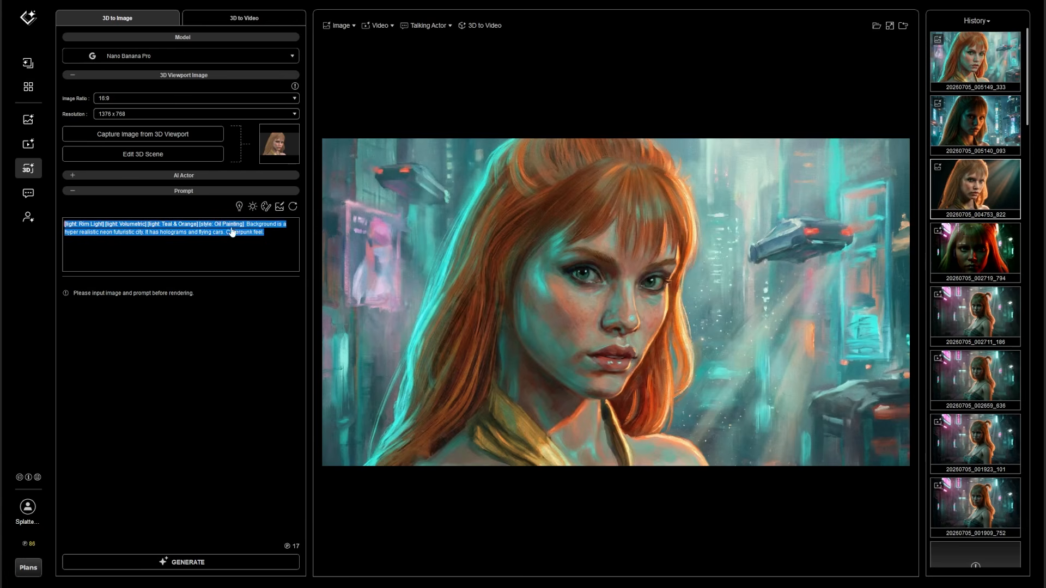
{"action": "left_click", "coordinate": [255, 248]}
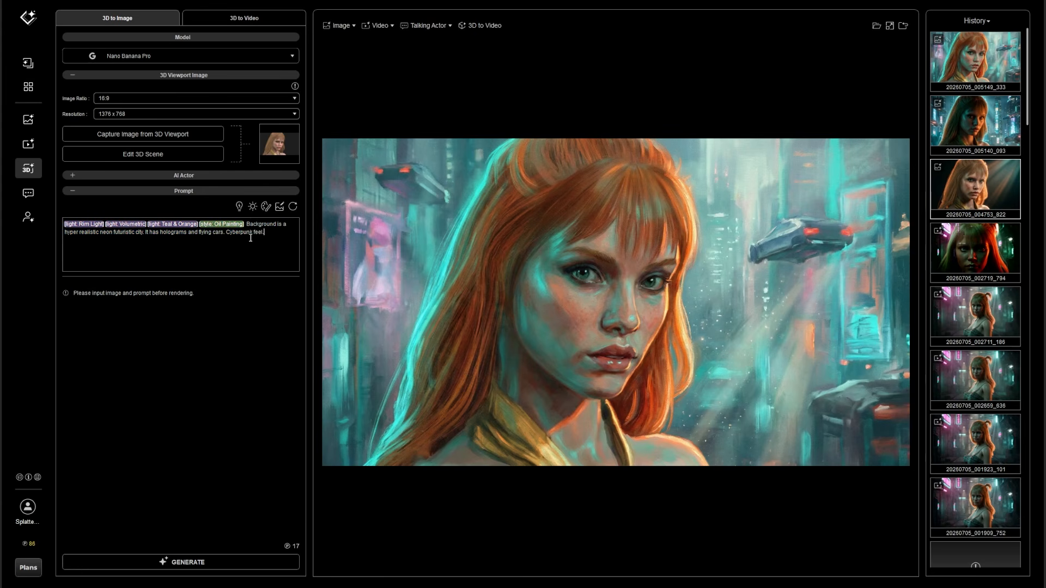
{"action": "left_click", "coordinate": [973, 133]}
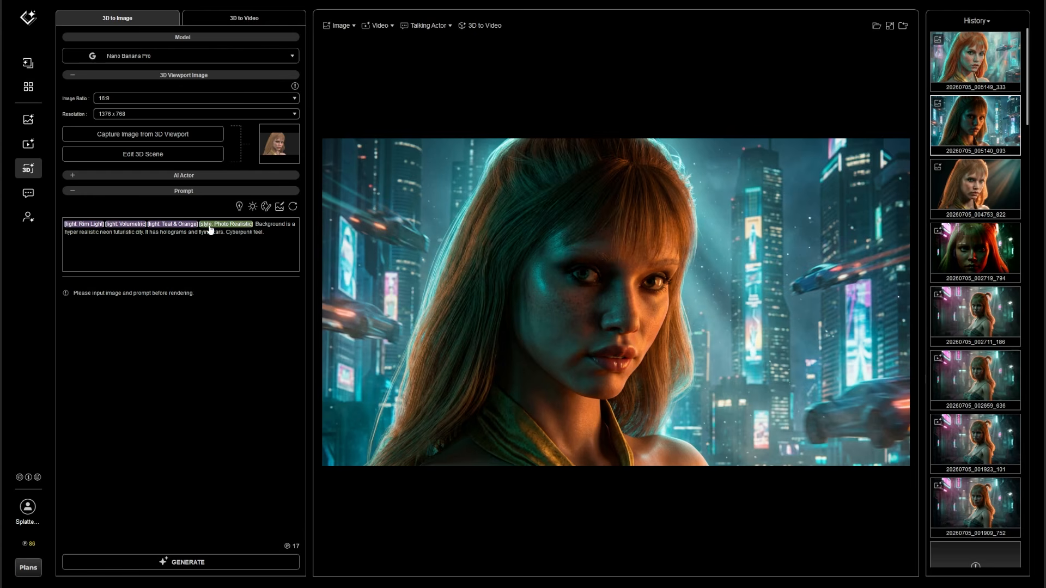
{"action": "double_click", "coordinate": [225, 223]}
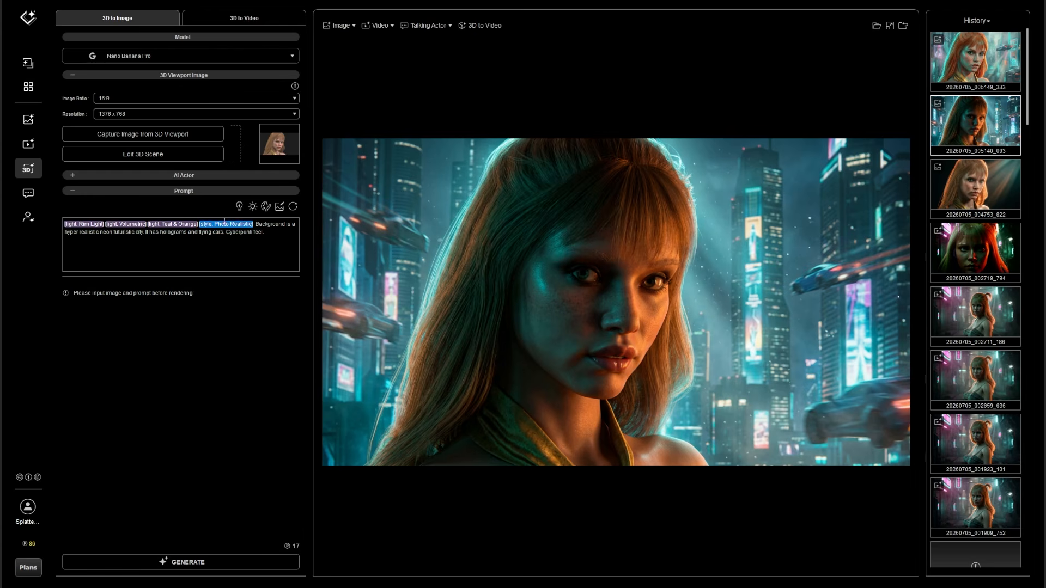
{"action": "left_click", "coordinate": [269, 265]}
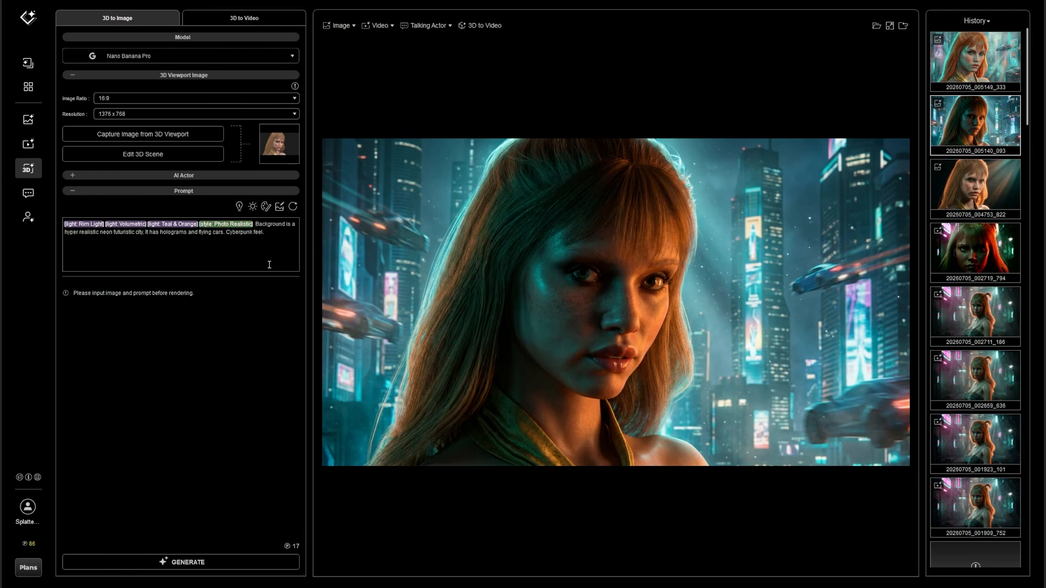
{"action": "left_click", "coordinate": [978, 65]}
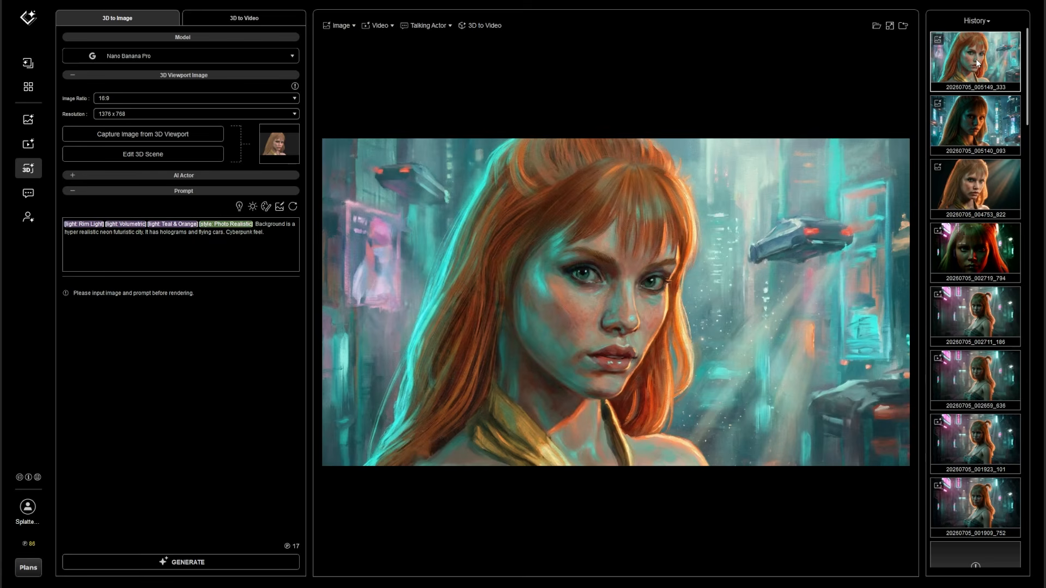
Browse the lighting and style presets, generate the portrait in the Chibi Model style, and view the toy-brick version
{"action": "left_click", "coordinate": [251, 208]}
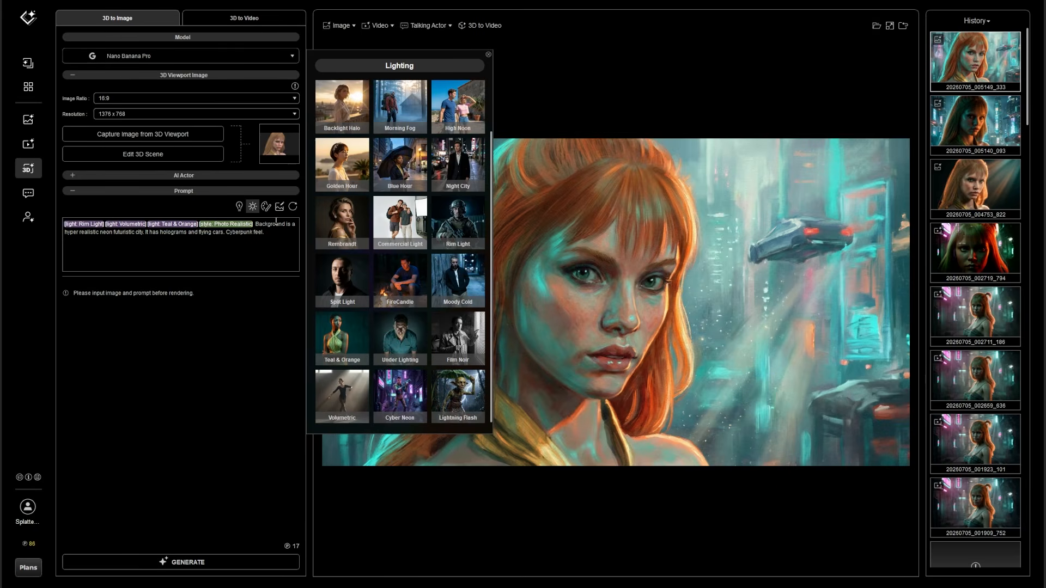
{"action": "left_click", "coordinate": [268, 208]}
{"action": "scroll", "coordinate": [326, 204], "scroll_direction": "down", "scroll_amount": 3}
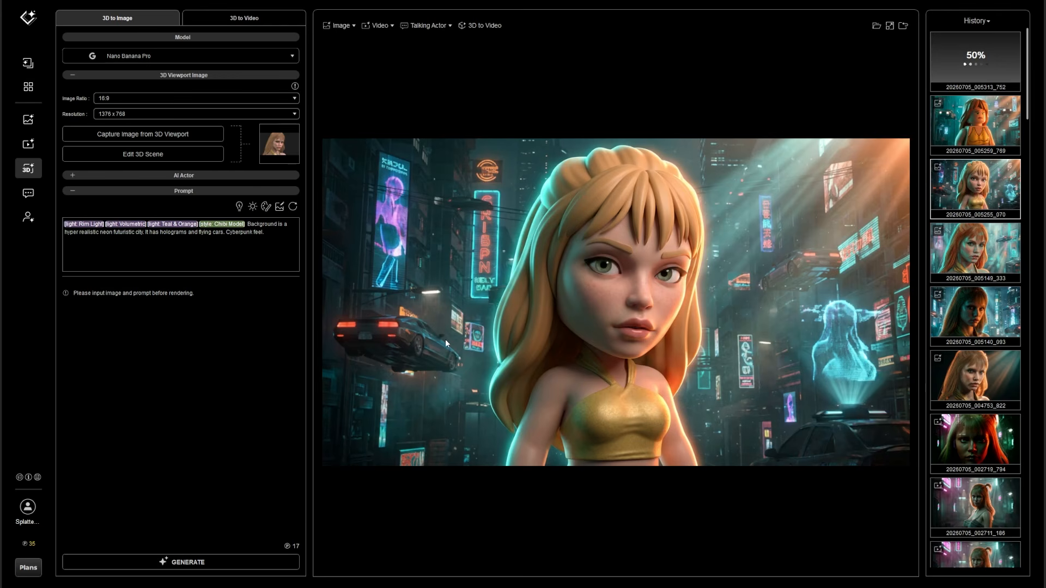
{"action": "left_click", "coordinate": [977, 127]}
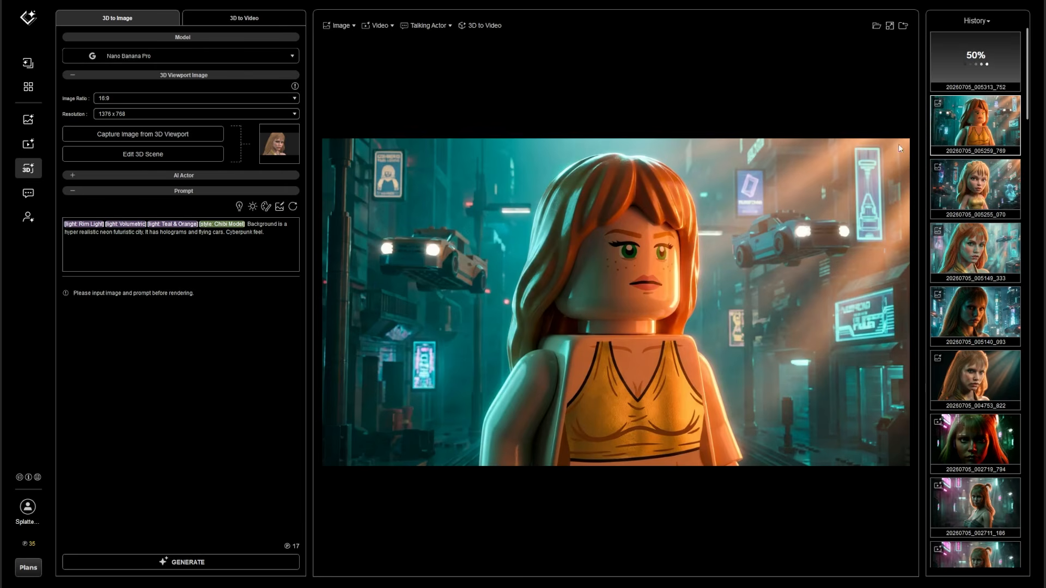
Load the Plush Toy portrait's prompt settings, and view the toy-brick, chibi, oil painting, photorealistic and warm-lit portraits from the history
{"action": "left_click", "coordinate": [904, 28]}
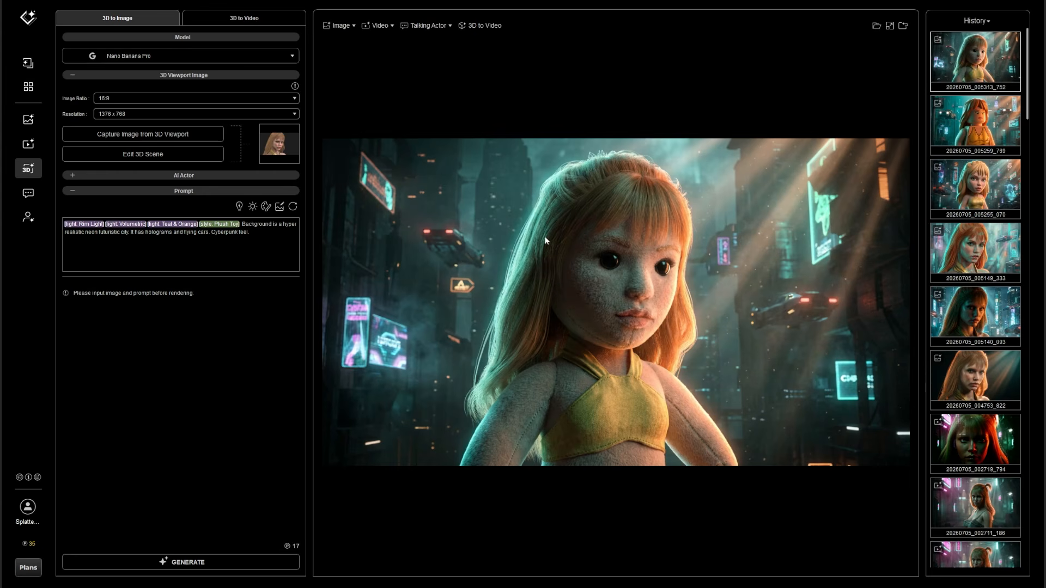
{"action": "left_click", "coordinate": [986, 134]}
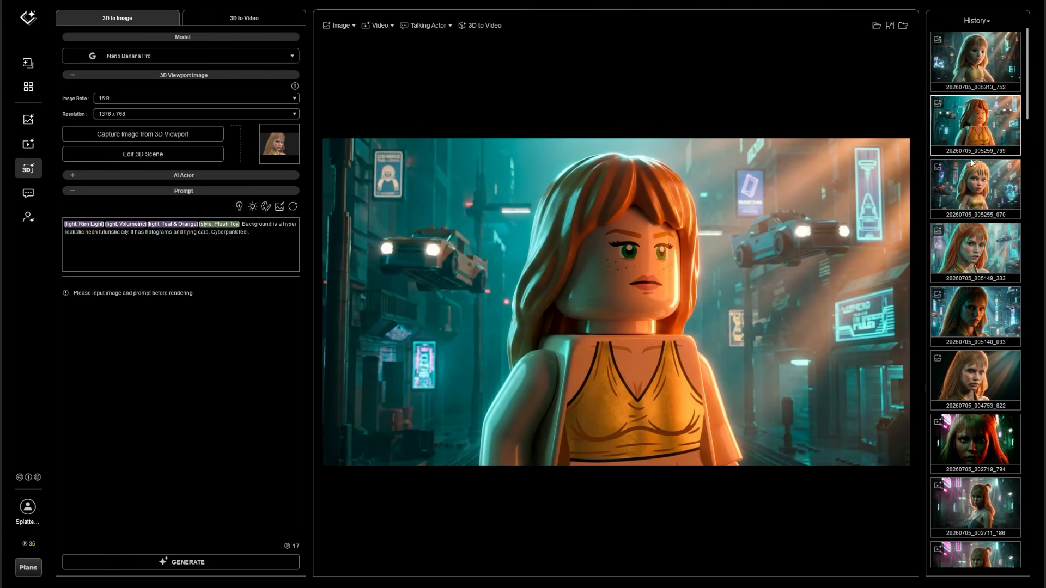
{"action": "left_click", "coordinate": [983, 188]}
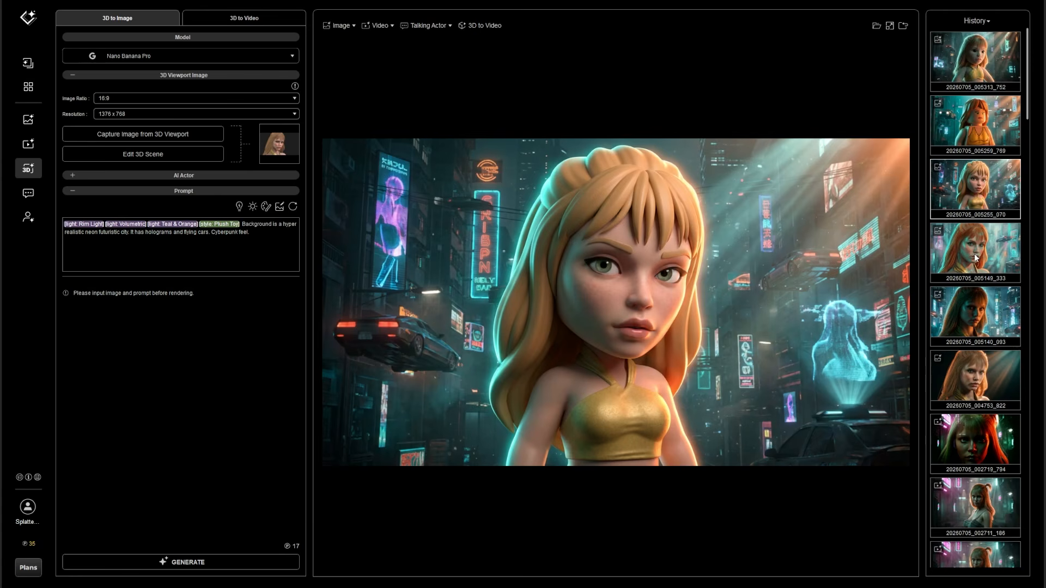
{"action": "left_click", "coordinate": [972, 277]}
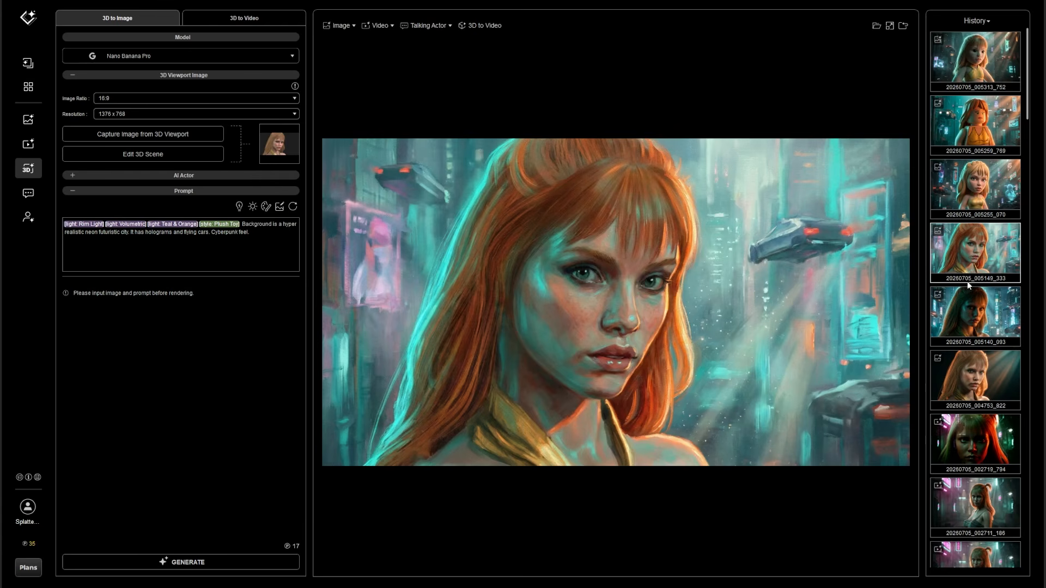
{"action": "left_click", "coordinate": [975, 308]}
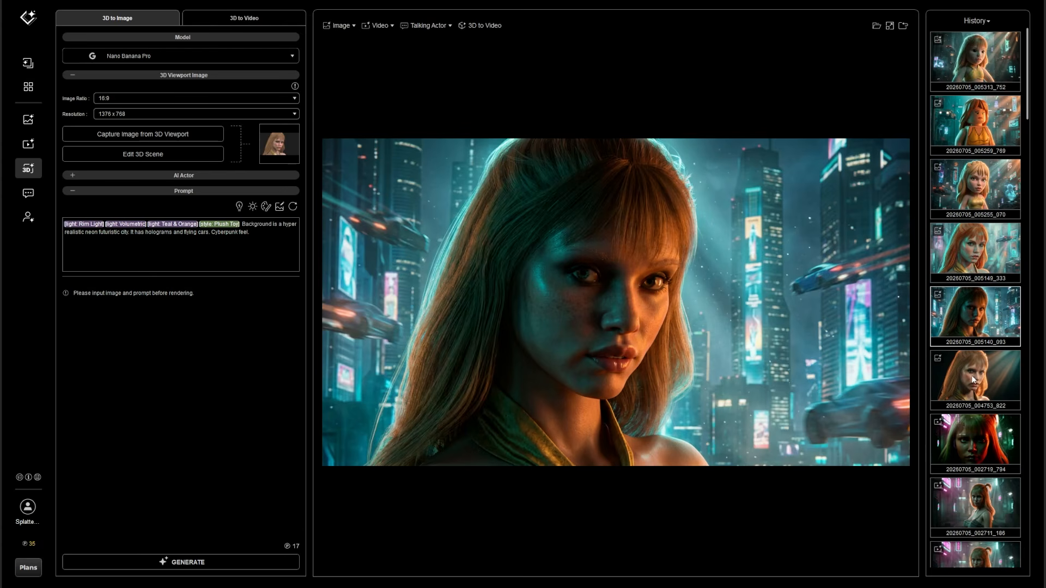
{"action": "left_click", "coordinate": [974, 379]}
Open the red-and-green-lit close-up video from the history, play its opening and pause it
{"action": "left_click", "coordinate": [969, 455]}
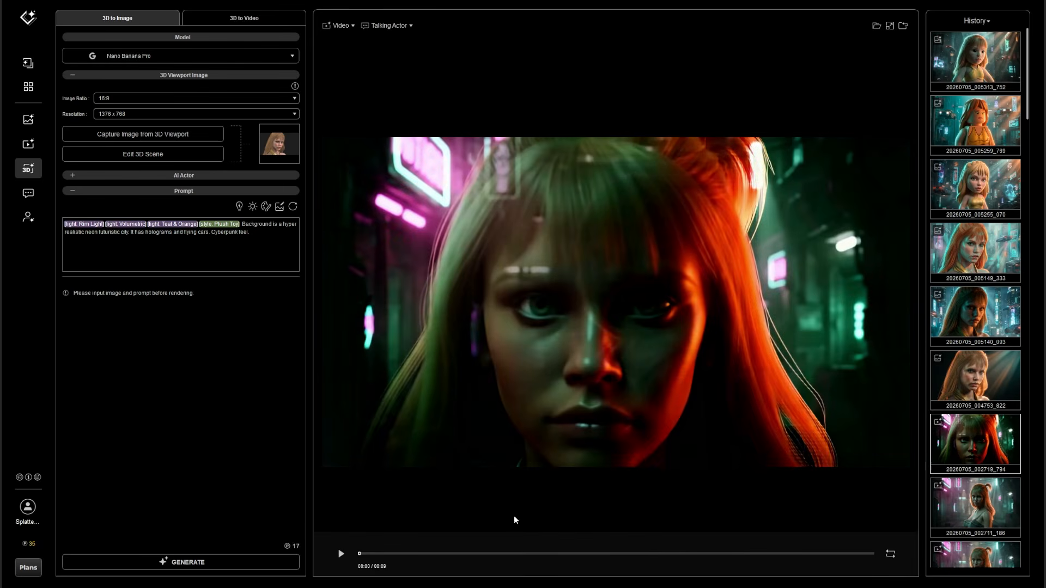
{"action": "left_click", "coordinate": [344, 554]}
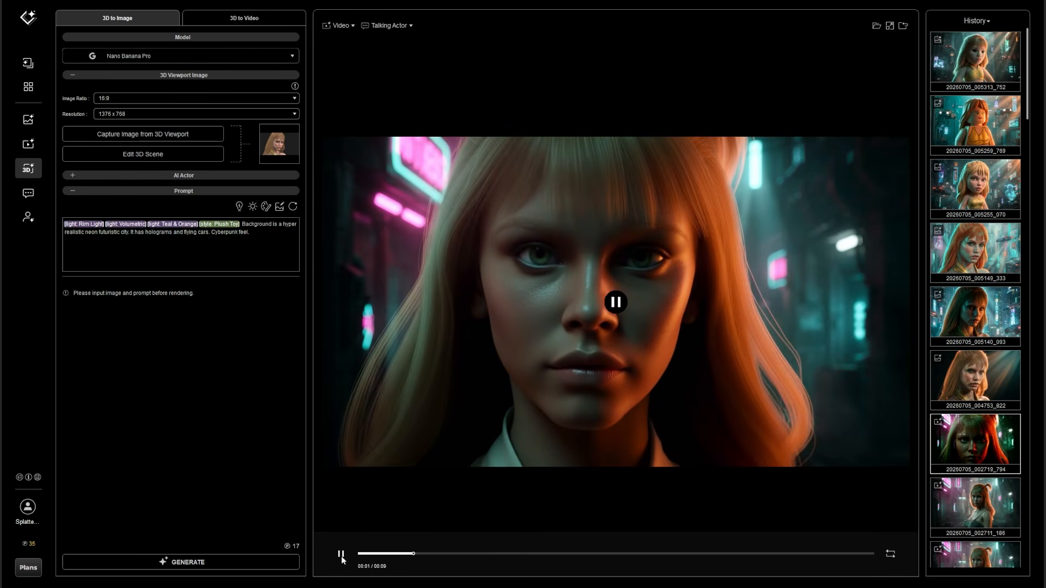
{"action": "left_click", "coordinate": [345, 554]}
Compare the style results again, from the photorealistic portrait through the oil painting, chibi and toy-brick versions to the plush toy
{"action": "left_click", "coordinate": [945, 299]}
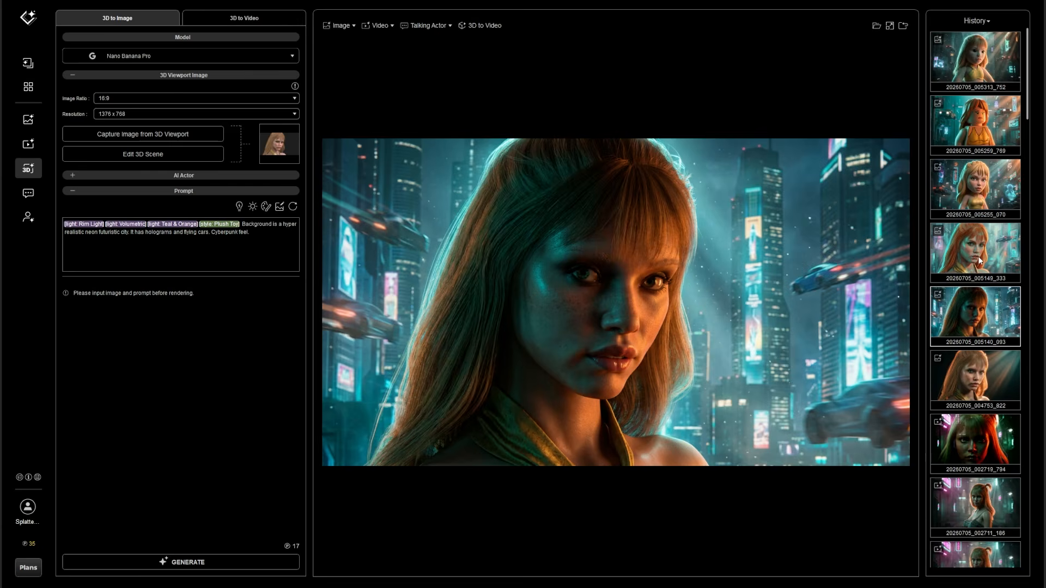
{"action": "left_click", "coordinate": [980, 261]}
{"action": "left_click", "coordinate": [981, 189]}
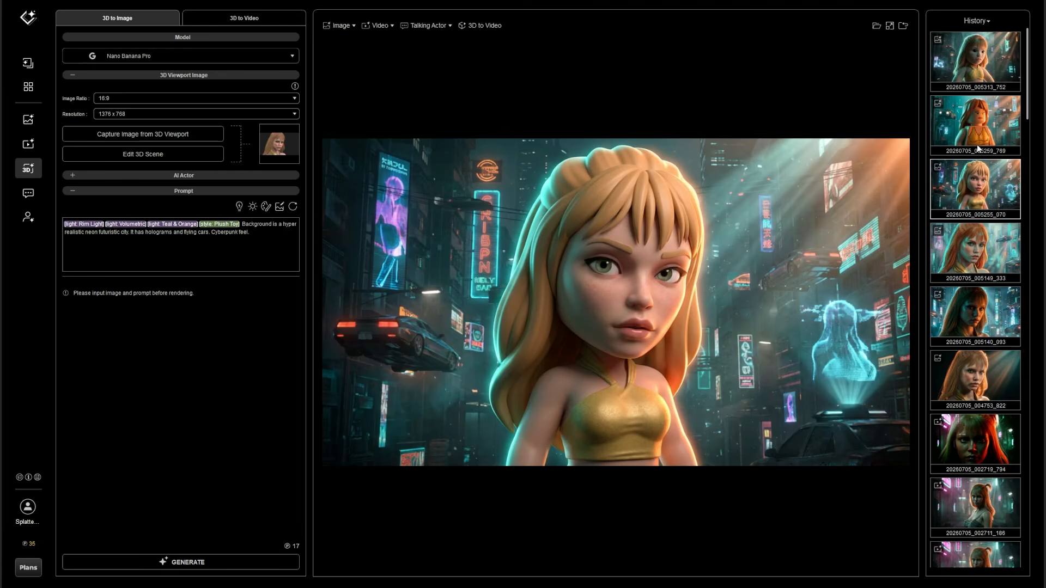
{"action": "left_click", "coordinate": [976, 122]}
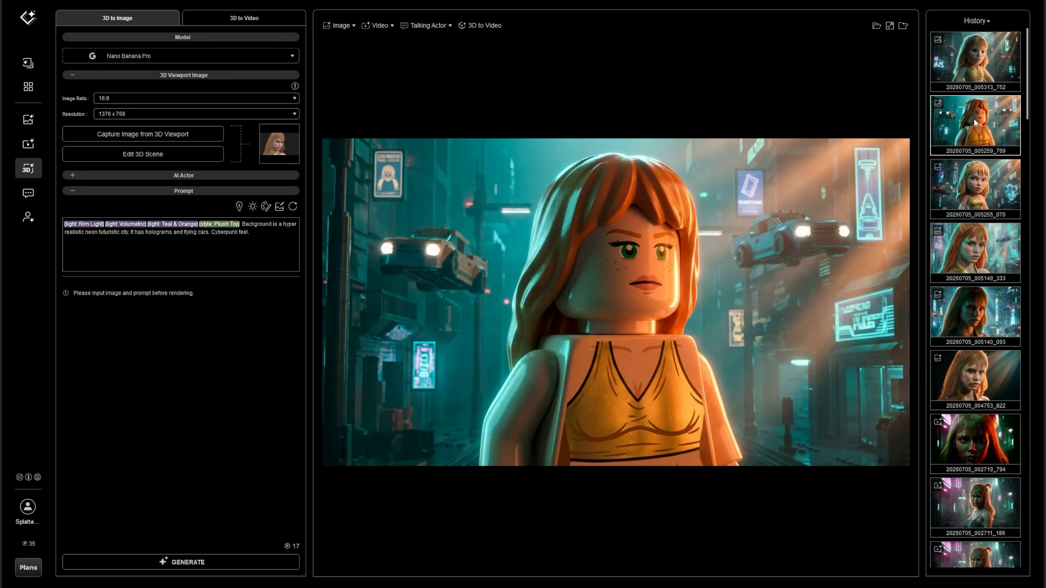
{"action": "left_click", "coordinate": [966, 73]}
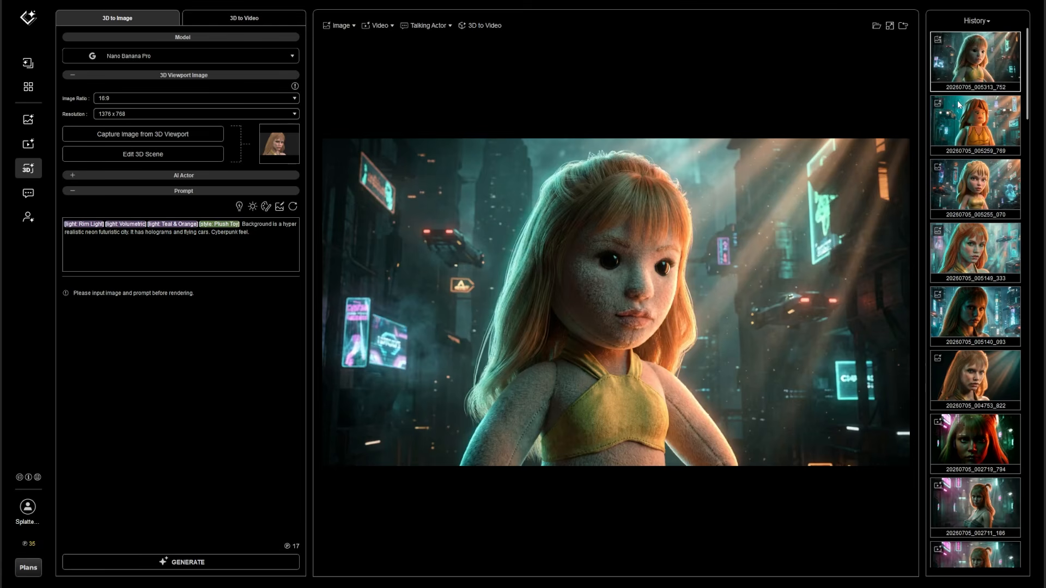